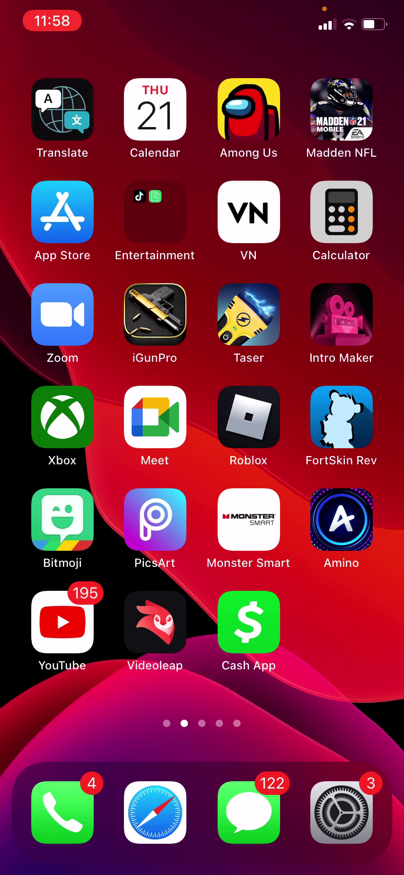
# Step: Launch Videoleap from the home screen to reach the Fortnite montage timeline
pyautogui.click(155, 622)
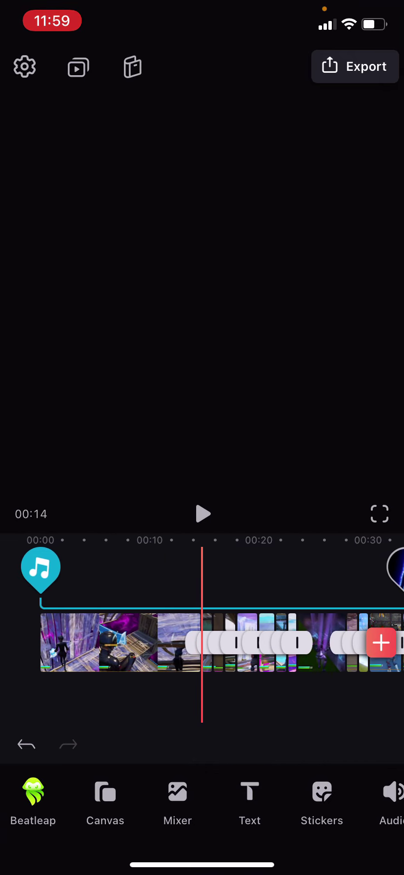
pyautogui.click(120, 642)
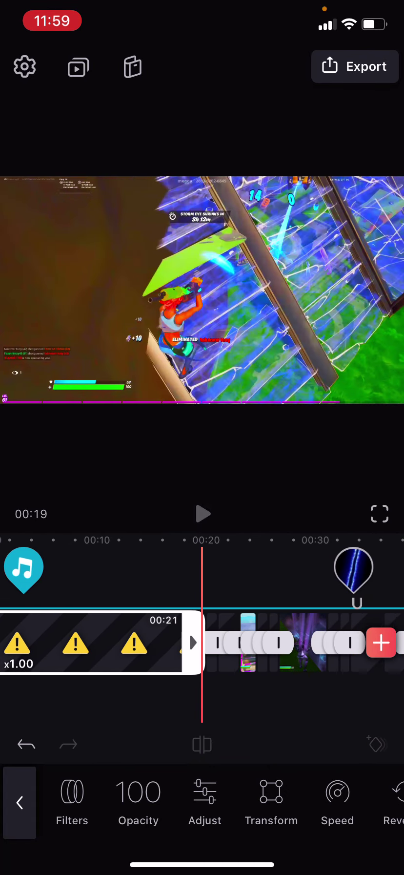
pyautogui.click(202, 514)
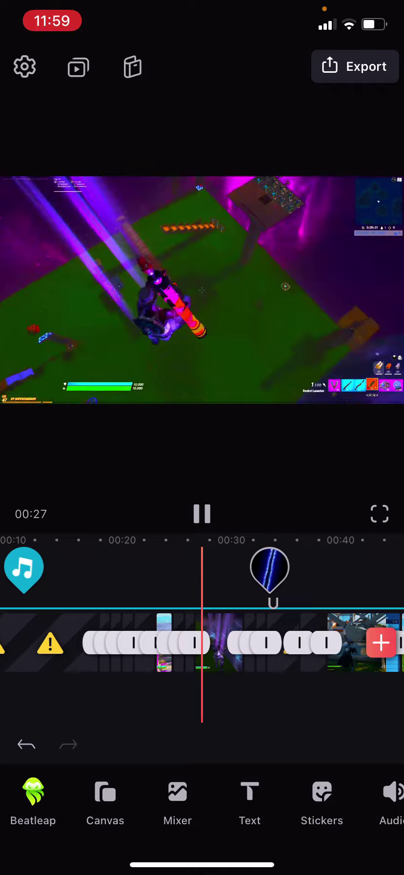
pyautogui.click(24, 66)
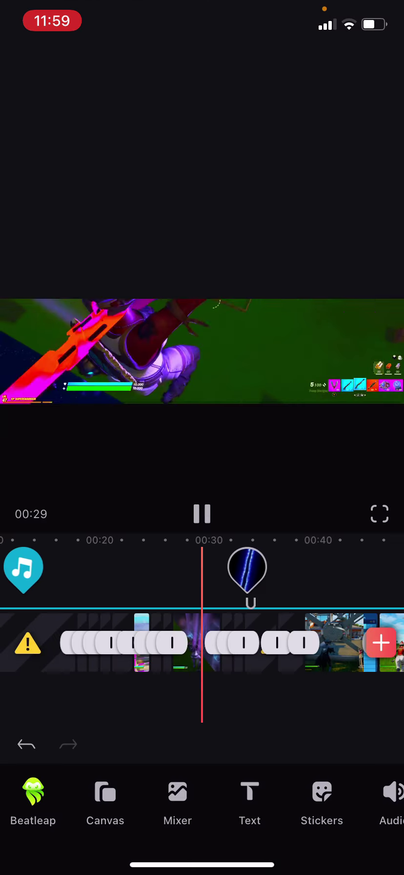
# Step: Look through the export options, then close the settings page
pyautogui.click(354, 66)
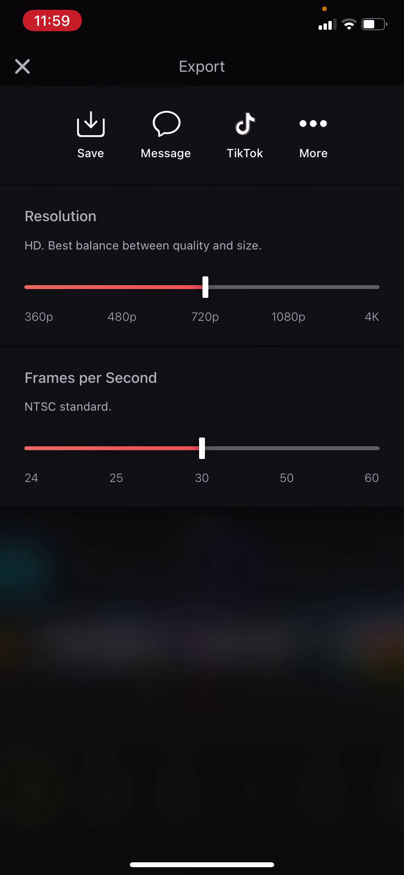
pyautogui.click(22, 65)
pyautogui.hscroll(5, 202, 796)
pyautogui.click(25, 66)
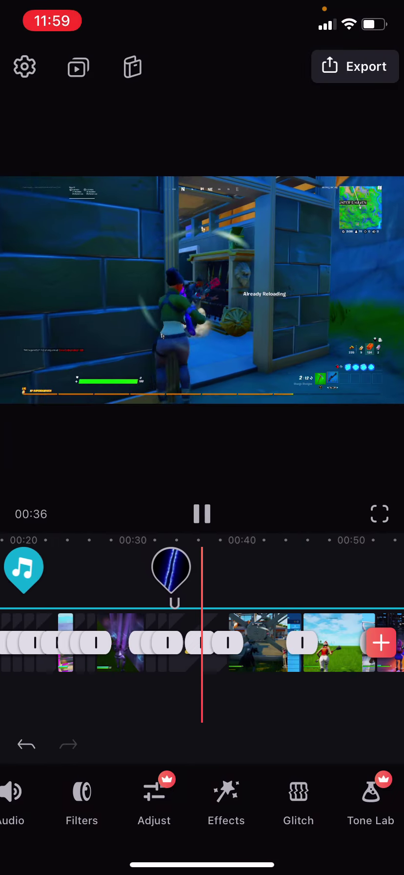
# Step: Create a new empty project from the projects list and bring up the media import grid
pyautogui.click(78, 67)
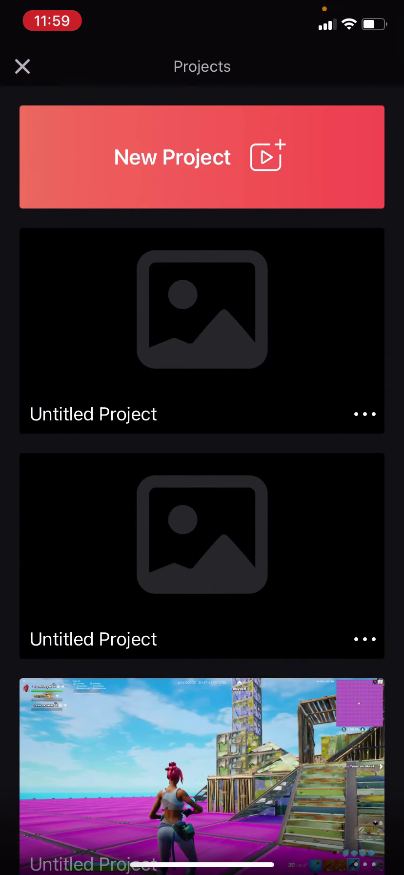
pyautogui.click(202, 157)
pyautogui.click(202, 640)
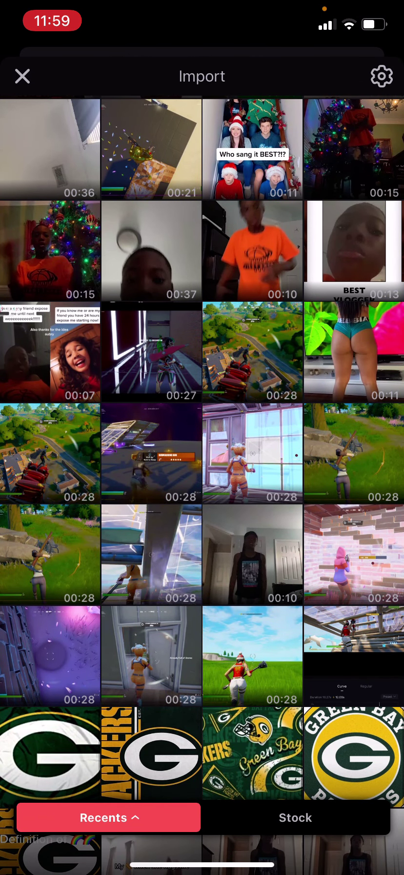
# Step: Browse the recent videos in the import grid and close it without adding anything
pyautogui.scroll(-3, 202, 484)
pyautogui.scroll(-3, 202, 484)
pyautogui.scroll(-3, 203, 483)
pyautogui.scroll(-2, 202, 483)
pyautogui.scroll(-3, 203, 483)
pyautogui.scroll(10, 202, 439)
pyautogui.scroll(10, 202, 439)
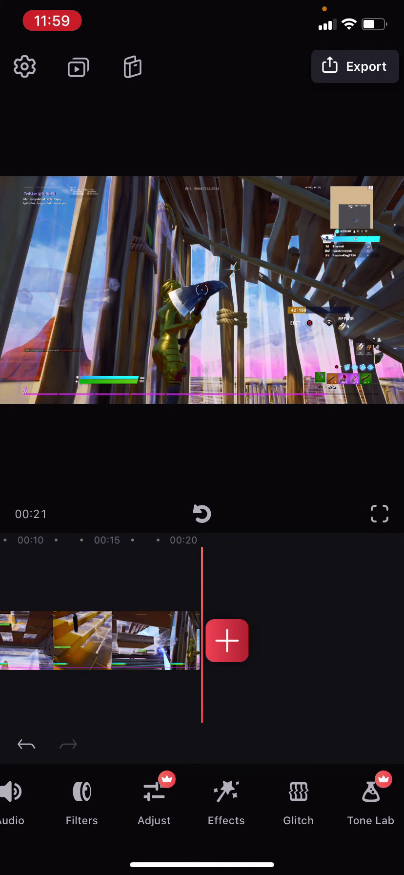
pyautogui.click(229, 640)
pyautogui.click(23, 76)
# Step: Remove the imported gameplay clip from the timeline and reopen the import grid
pyautogui.moveTo(74, 796); pyautogui.dragTo(341, 796)
pyautogui.click(146, 639)
pyautogui.moveTo(293, 791); pyautogui.dragTo(74, 791)
pyautogui.click(344, 796)
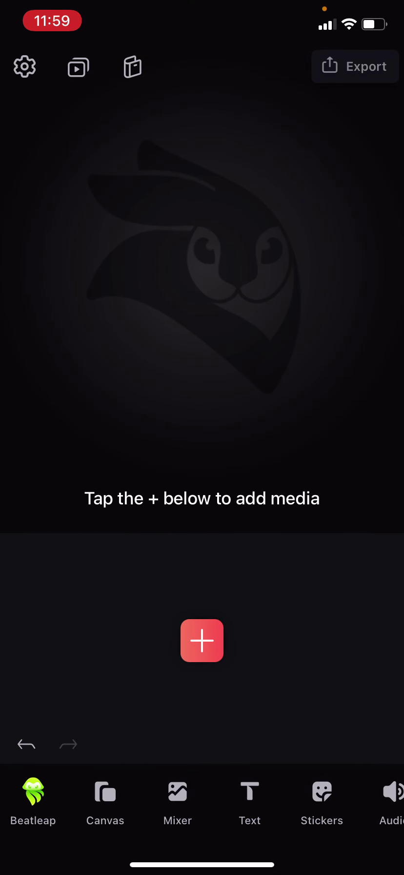
pyautogui.click(202, 640)
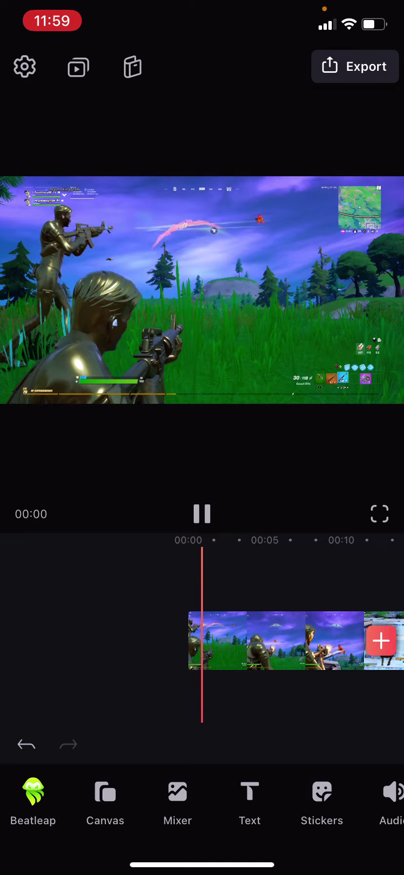
# Step: Play and scrub through the 21-second gameplay clip, returning the playhead to its start
pyautogui.click(274, 640)
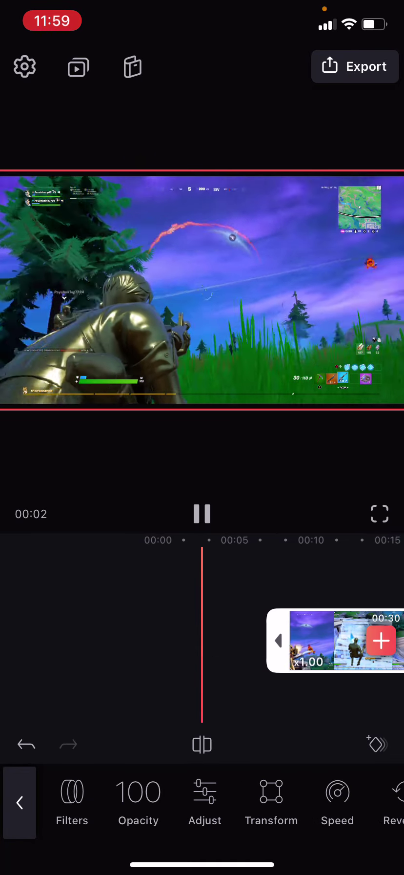
pyautogui.click(202, 513)
pyautogui.moveTo(293, 640); pyautogui.dragTo(198, 640)
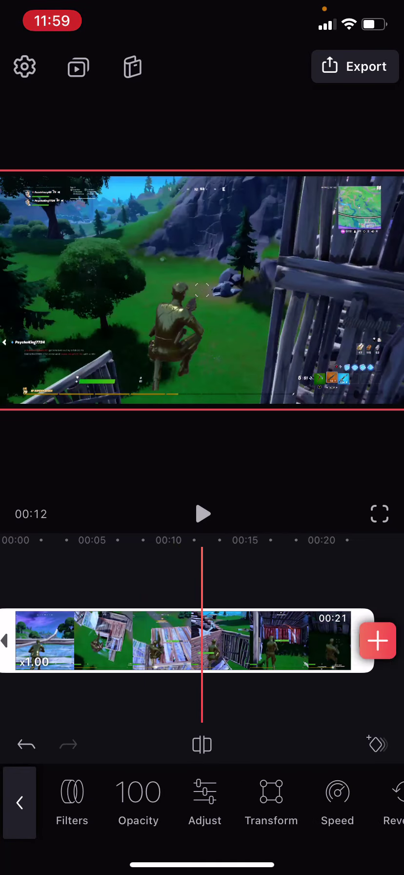
pyautogui.moveTo(147, 640); pyautogui.dragTo(278, 640)
pyautogui.moveTo(244, 640); pyautogui.dragTo(274, 640)
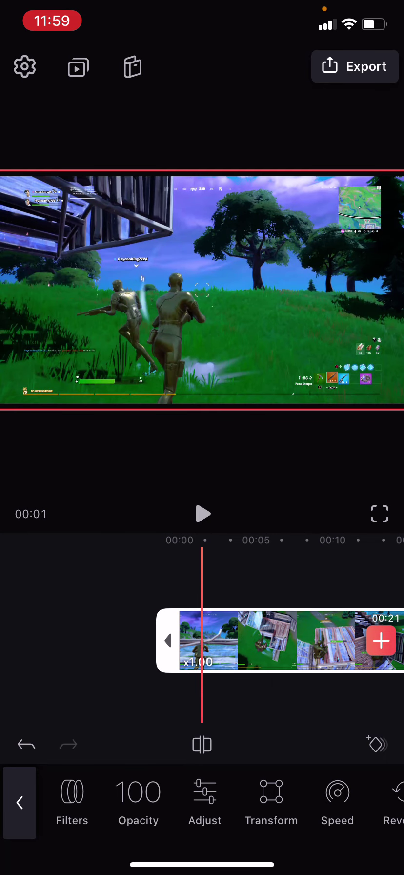
pyautogui.moveTo(245, 639); pyautogui.dragTo(291, 640)
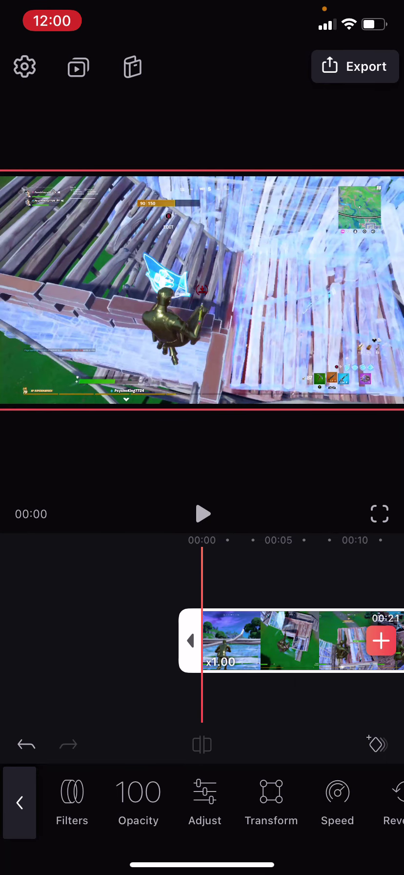
# Step: Leave and reopen Videoleap, move the playhead to 00:21 and bring up the import grid
pyautogui.moveTo(202, 864); pyautogui.dragTo(202, 586)
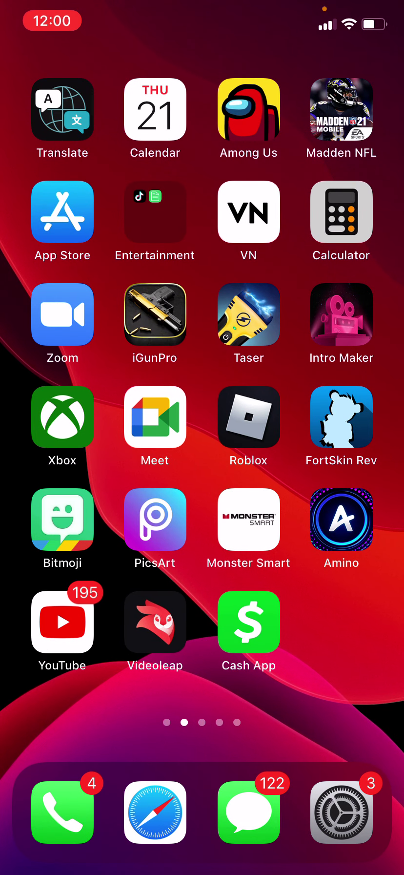
pyautogui.click(154, 621)
pyautogui.moveTo(293, 640); pyautogui.dragTo(73, 640)
pyautogui.click(252, 640)
pyautogui.scroll(-10, 202, 439)
pyautogui.scroll(-10, 202, 483)
pyautogui.scroll(-10, 203, 483)
pyautogui.scroll(-10, 202, 439)
pyautogui.scroll(-5, 202, 440)
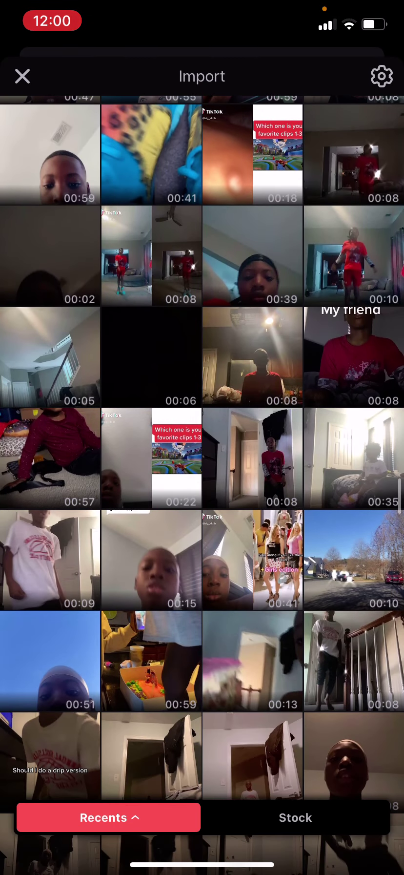
pyautogui.scroll(10, 202, 440)
pyautogui.scroll(5, 202, 439)
pyautogui.scroll(10, 202, 484)
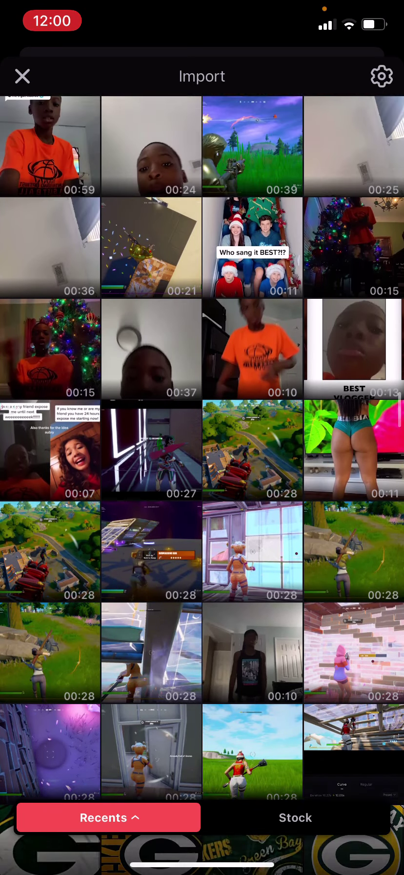
pyautogui.scroll(5, 202, 439)
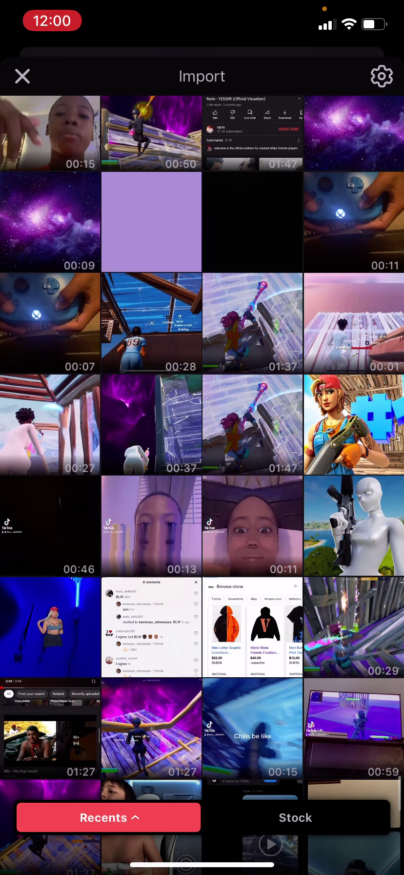
pyautogui.scroll(-5, 202, 485)
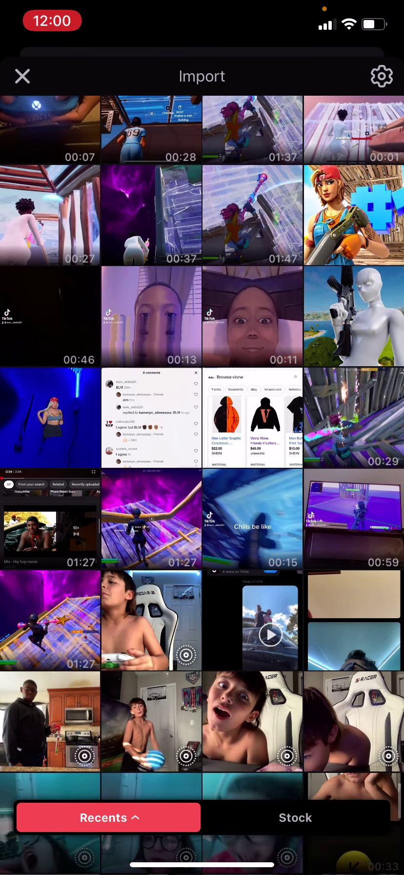
pyautogui.scroll(-5, 202, 485)
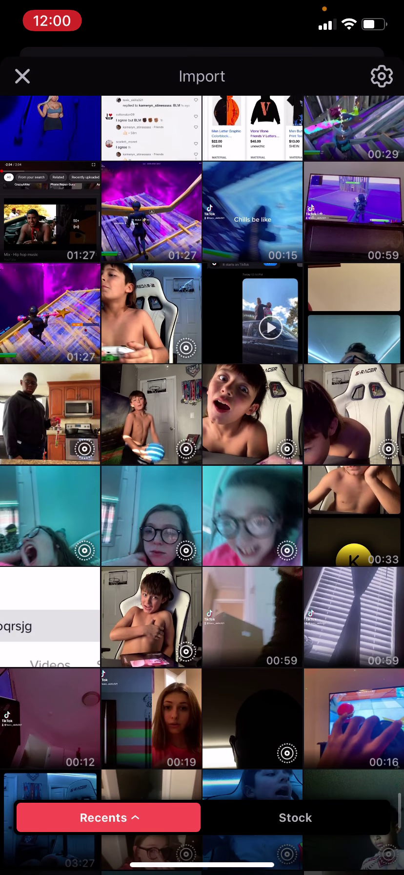
pyautogui.scroll(2, 202, 486)
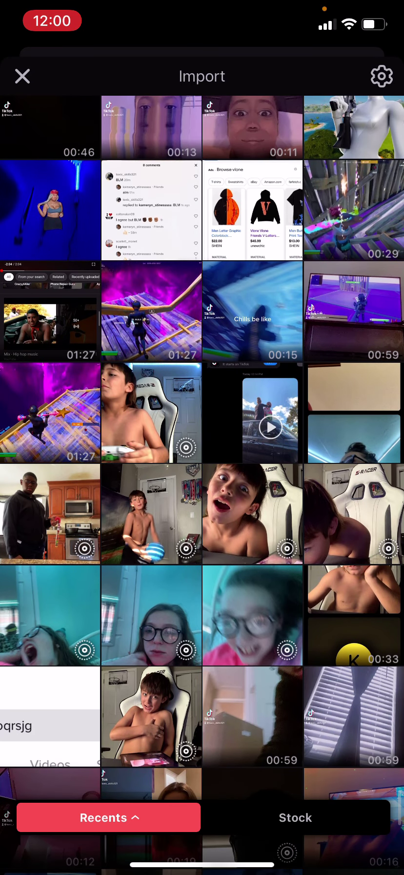
# Step: Add the 01:27 hip-hop music video as a separate layer above the gameplay clip
pyautogui.click(50, 311)
pyautogui.click(202, 821)
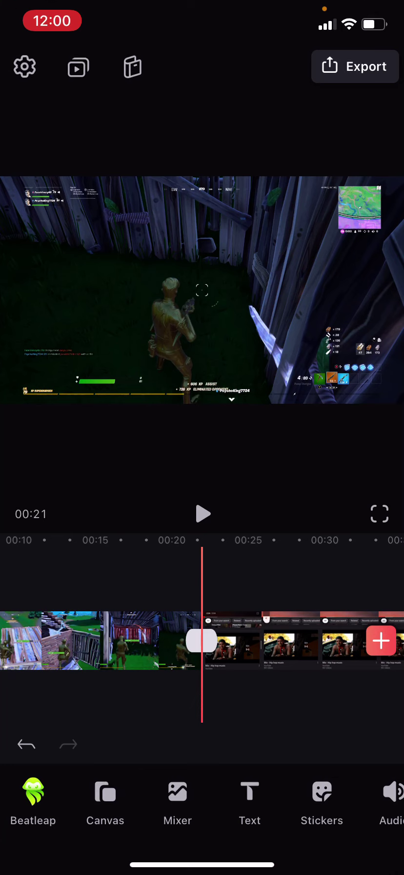
pyautogui.moveTo(244, 640); pyautogui.dragTo(157, 569)
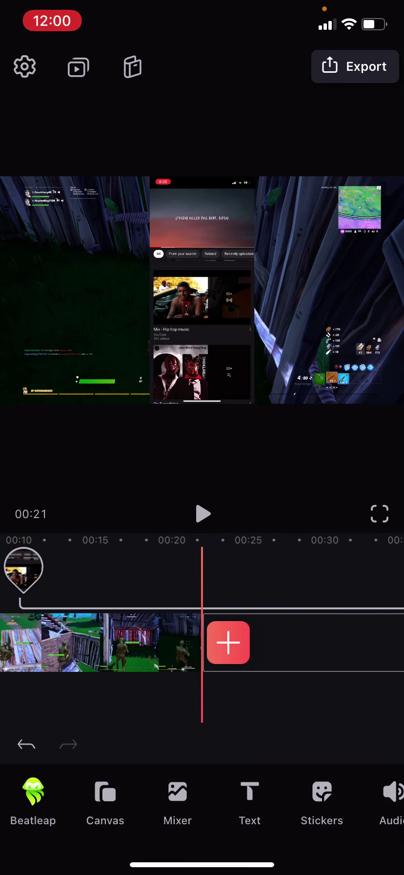
pyautogui.moveTo(24, 567)
pyautogui.mouseDown()
pyautogui.moveTo(19, 567)
pyautogui.moveTo(107, 567)
pyautogui.mouseUp()
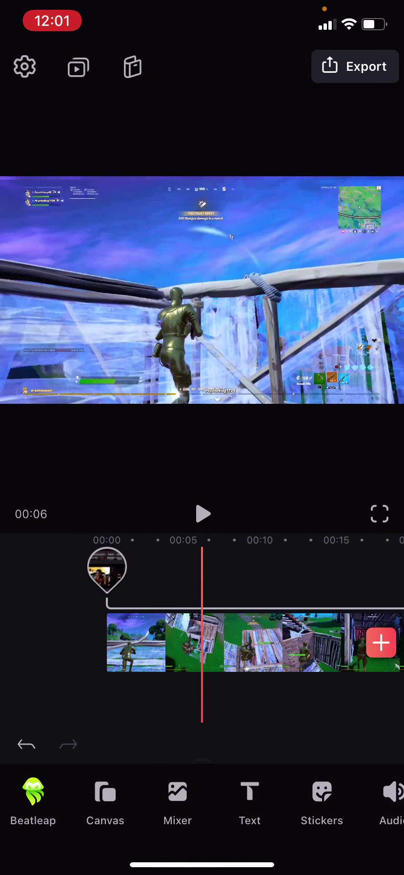
# Step: Show the music layer's soundtrack waveform in its audio settings
pyautogui.click(107, 567)
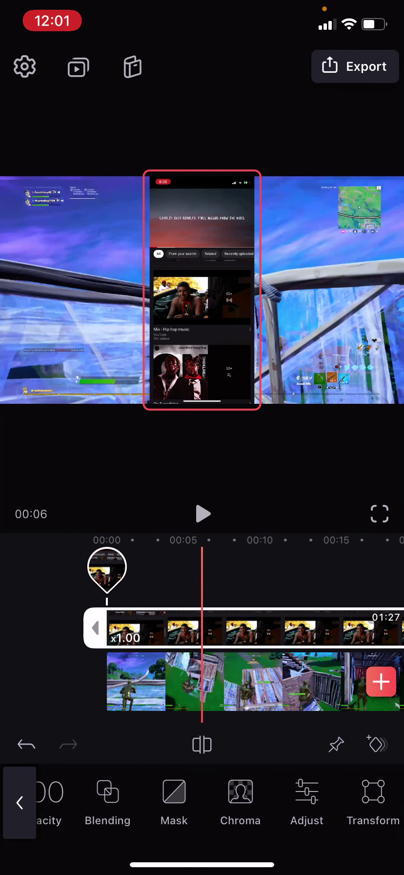
pyautogui.hscroll(7, 202, 796)
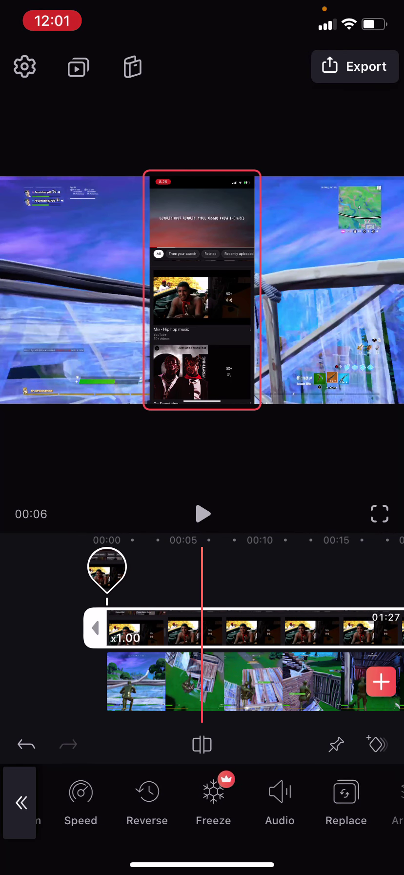
pyautogui.click(280, 796)
pyautogui.click(338, 795)
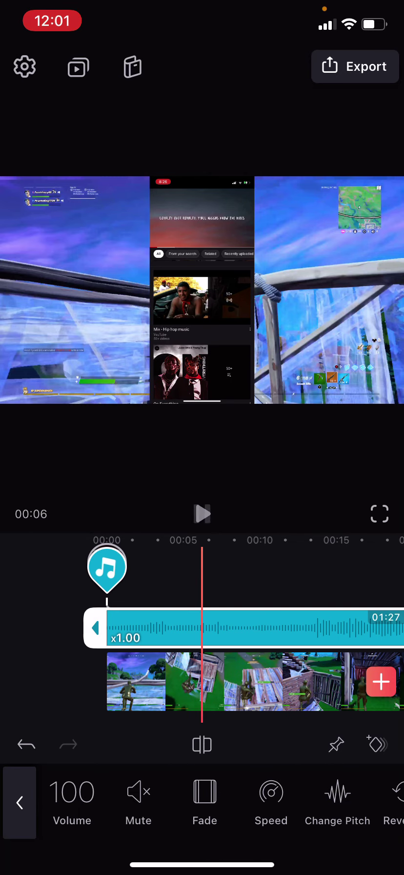
pyautogui.click(202, 514)
# Step: Play back the montage with the new music layer from the start
pyautogui.click(19, 802)
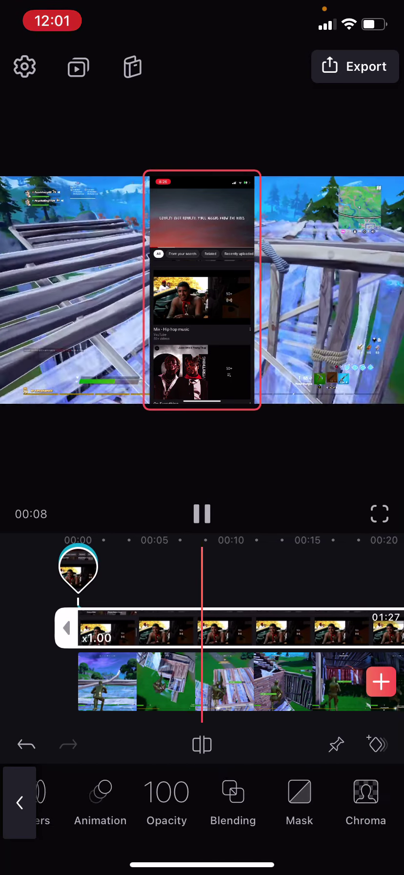
pyautogui.hscroll(-5, 202, 801)
pyautogui.hscroll(3, 202, 801)
pyautogui.click(195, 681)
pyautogui.hscroll(-5, 202, 645)
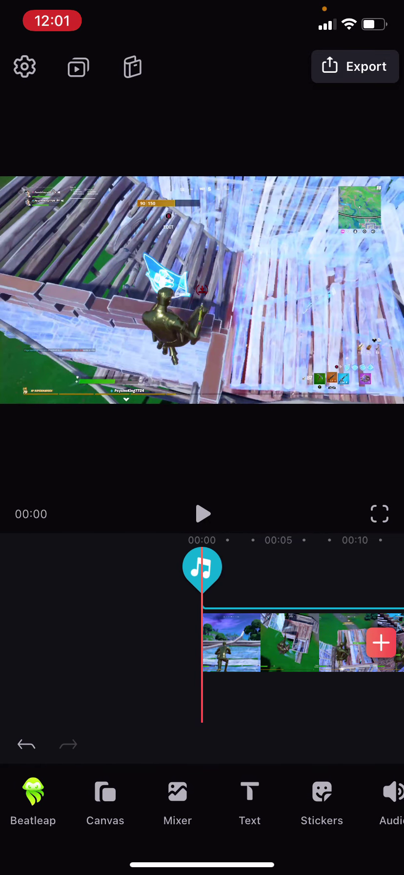
pyautogui.click(202, 514)
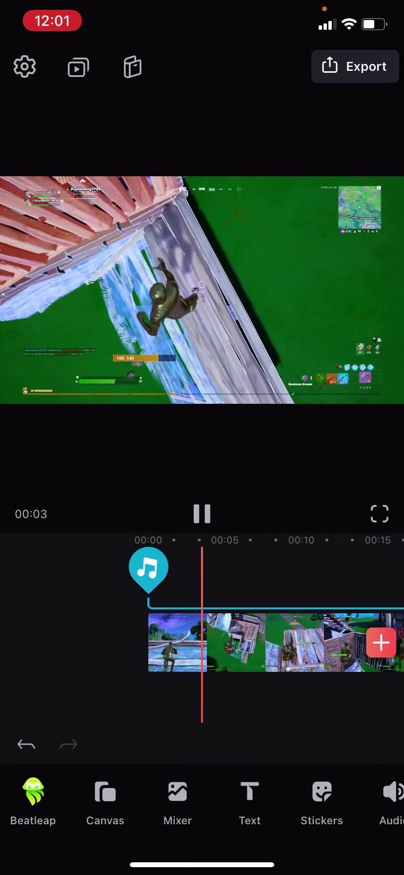
pyautogui.hscroll(3, 202, 645)
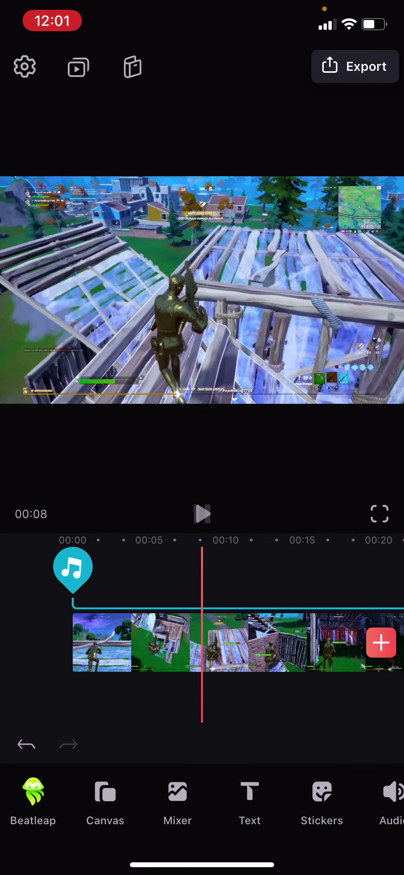
pyautogui.click(203, 514)
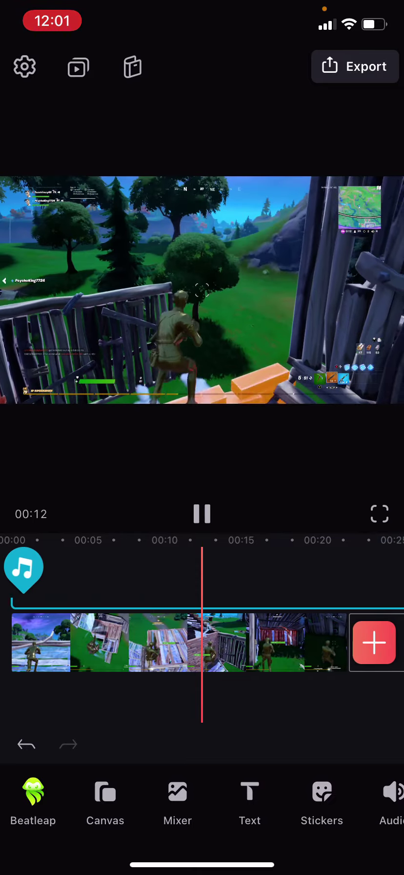
pyautogui.click(202, 513)
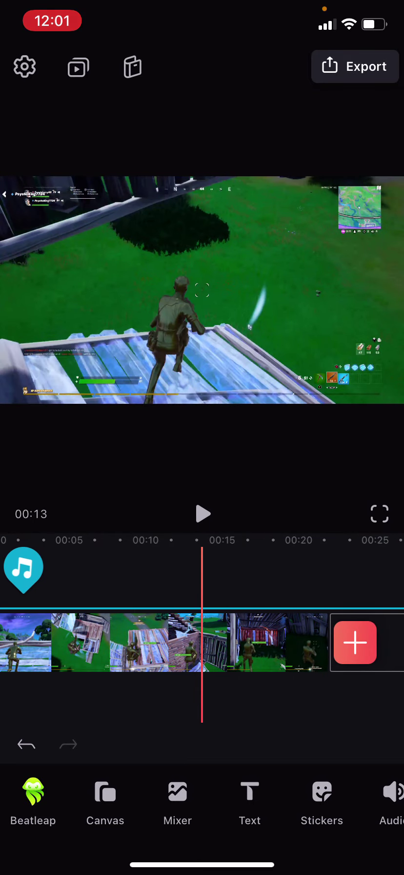
# Step: Trim about four seconds off the gameplay clip's start, shortening it to 17 seconds
pyautogui.click(146, 642)
pyautogui.moveTo(147, 642); pyautogui.dragTo(284, 642)
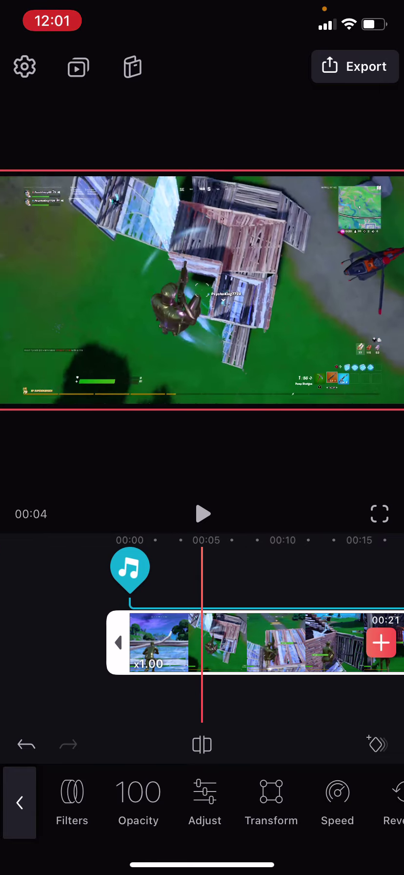
pyautogui.moveTo(146, 642); pyautogui.dragTo(225, 642)
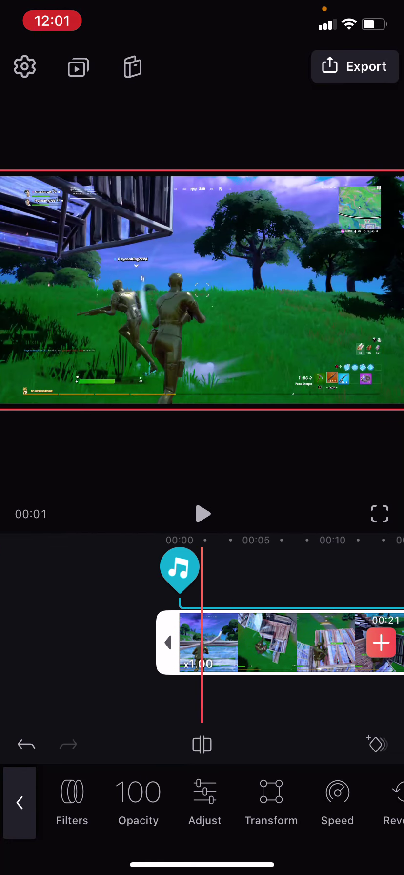
pyautogui.moveTo(244, 642); pyautogui.dragTo(176, 642)
pyautogui.moveTo(244, 642); pyautogui.dragTo(176, 642)
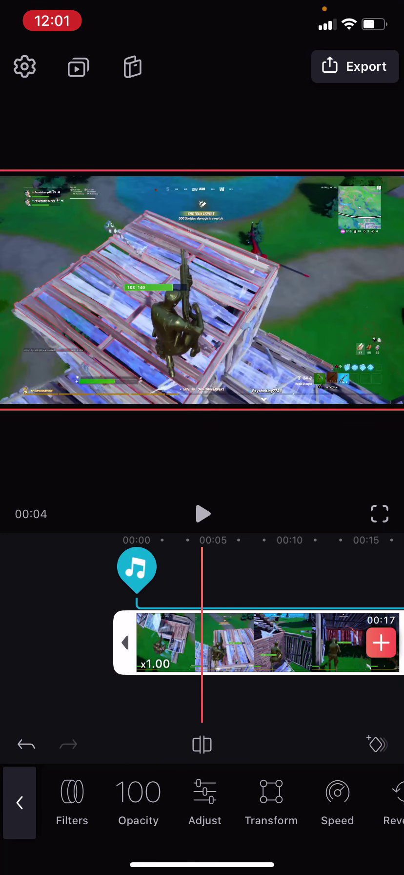
pyautogui.moveTo(318, 796); pyautogui.dragTo(122, 796)
# Step: Select the music track and preview the trimmed montage, pausing about nine seconds in
pyautogui.click(20, 802)
pyautogui.click(137, 566)
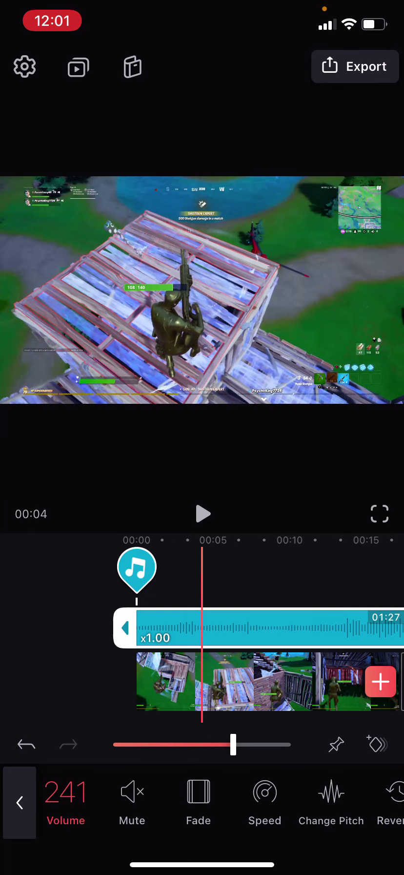
pyautogui.click(203, 513)
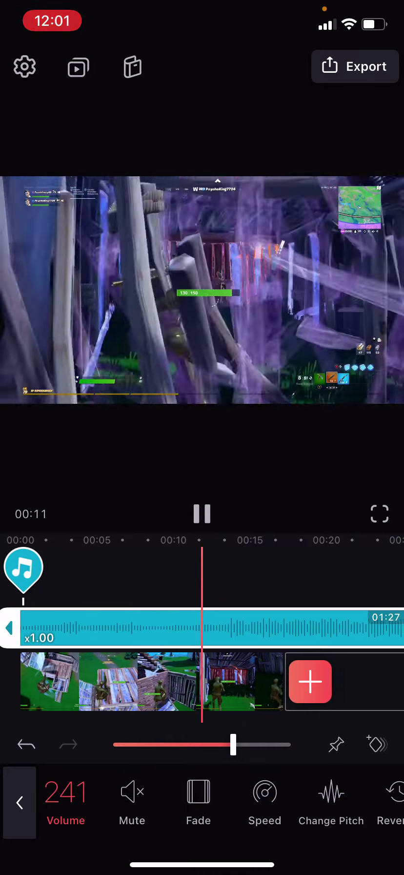
pyautogui.click(202, 514)
# Step: Select the gameplay clip and preview it from about 11 to 13 seconds
pyautogui.moveTo(147, 683); pyautogui.dragTo(223, 684)
pyautogui.click(146, 681)
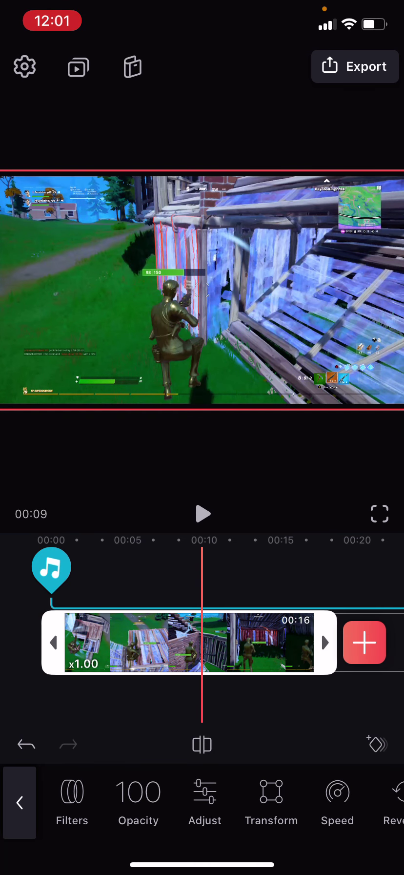
pyautogui.moveTo(171, 642); pyautogui.dragTo(197, 642)
pyautogui.moveTo(244, 642); pyautogui.dragTo(186, 642)
pyautogui.click(202, 514)
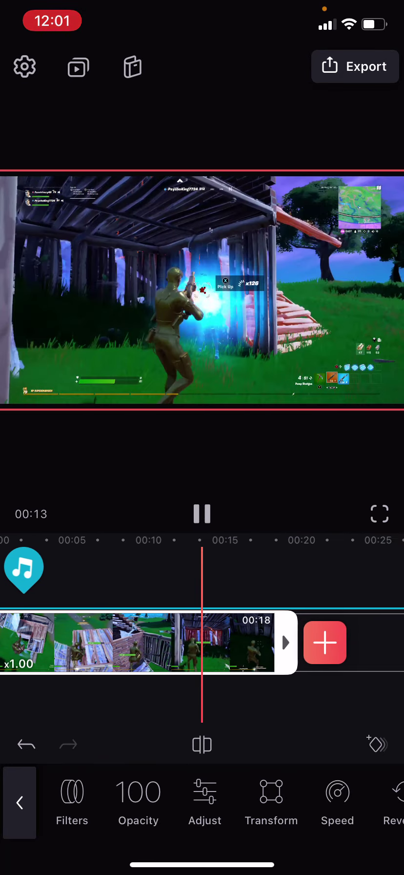
pyautogui.click(202, 514)
pyautogui.moveTo(171, 642); pyautogui.dragTo(246, 642)
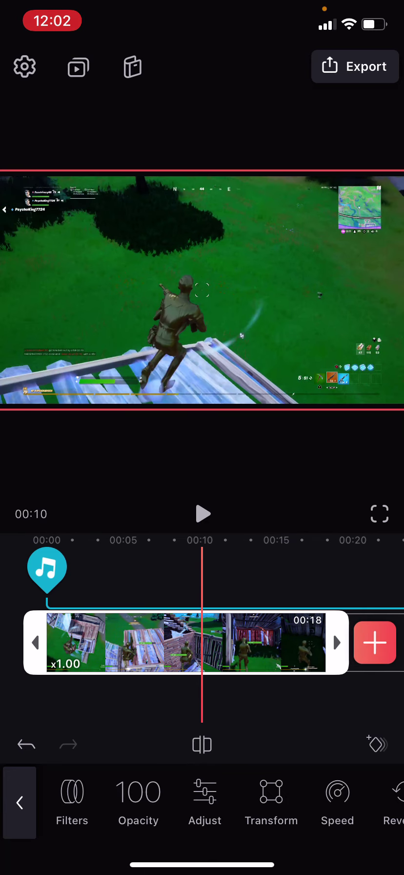
# Step: Reselect the clip, close Adjust, and move the playhead between the five- and nine-second points
pyautogui.click(19, 803)
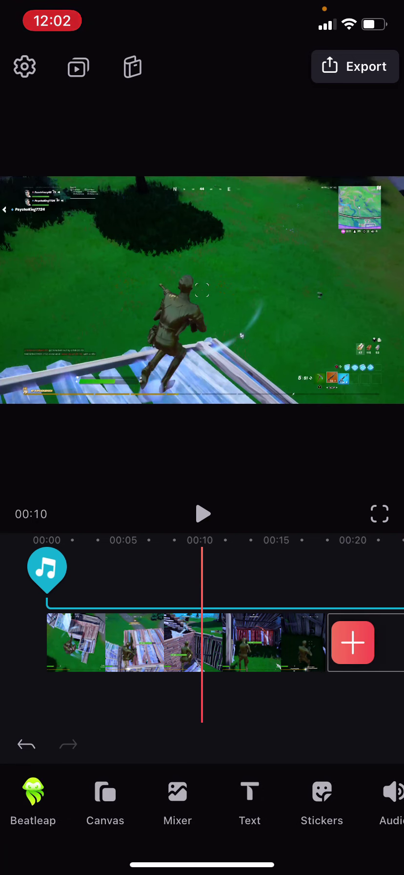
pyautogui.click(146, 642)
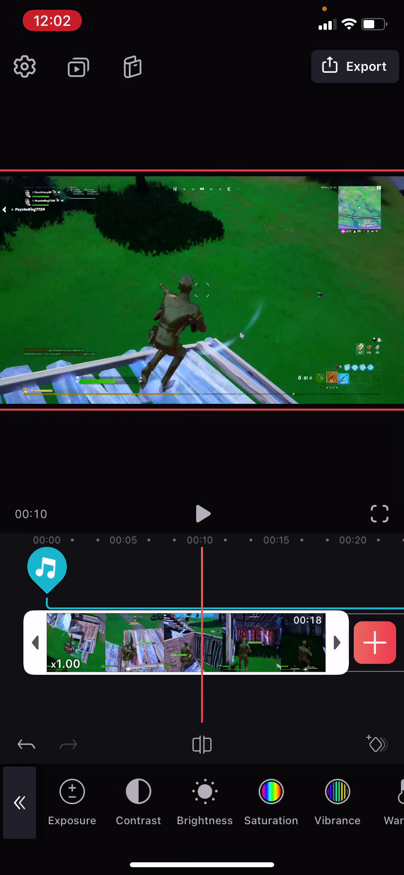
pyautogui.click(19, 802)
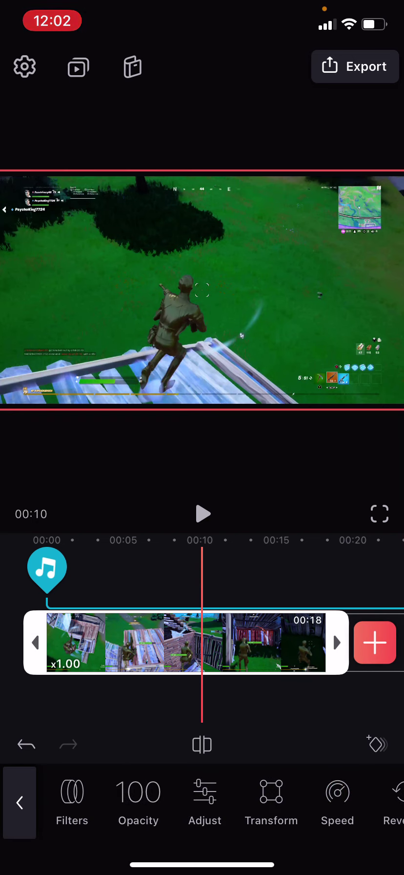
pyautogui.moveTo(146, 642); pyautogui.dragTo(223, 642)
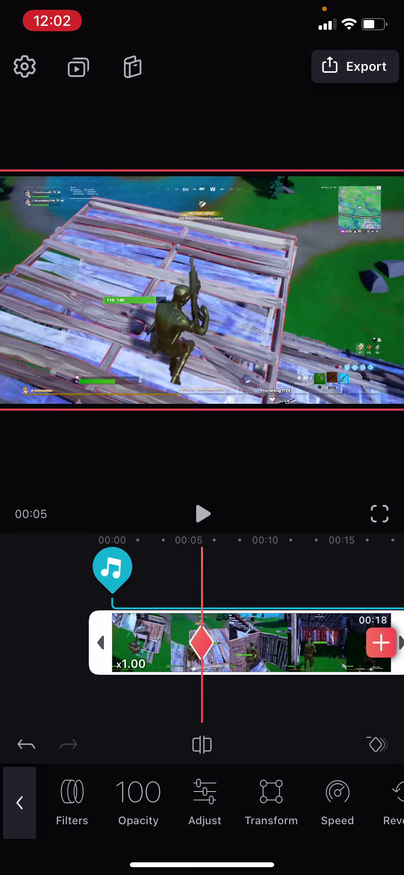
pyautogui.moveTo(244, 642); pyautogui.dragTo(184, 642)
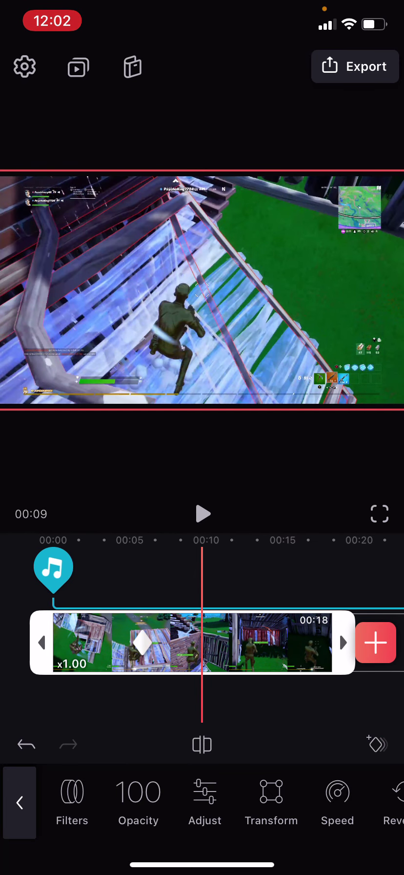
# Step: Scroll the clip toolbar back and forth while adding keyframes near 00:05 and 00:09
pyautogui.hscroll(5, 202, 642)
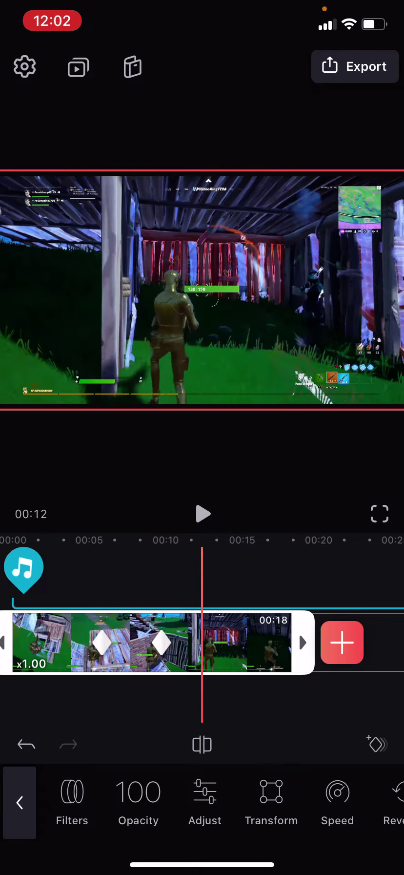
pyautogui.hscroll(-4, 202, 642)
pyautogui.hscroll(4, 202, 642)
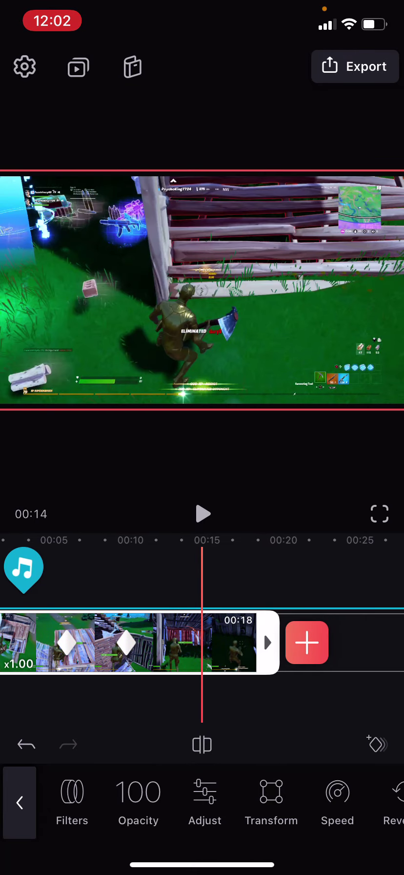
pyautogui.hscroll(-4, 202, 642)
pyautogui.hscroll(10, 202, 642)
pyautogui.hscroll(-8, 202, 642)
pyautogui.hscroll(-12, 202, 642)
pyautogui.hscroll(8, 202, 642)
pyautogui.hscroll(-1, 203, 642)
pyautogui.hscroll(-1, 202, 642)
pyautogui.hscroll(-1, 202, 642)
pyautogui.hscroll(5, 202, 800)
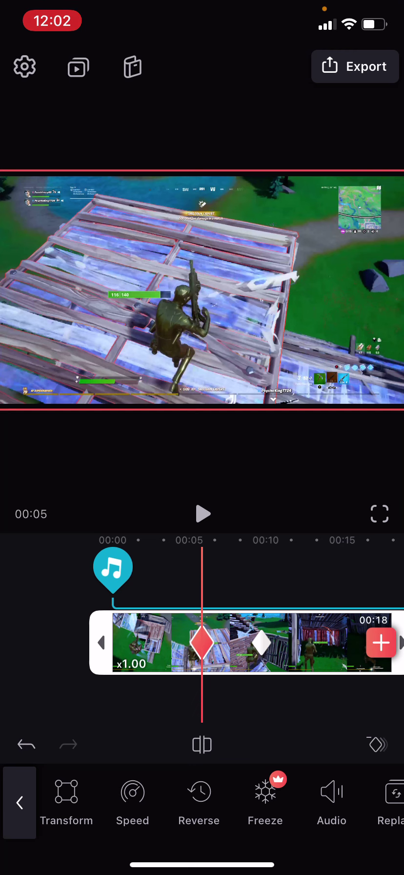
pyautogui.hscroll(1, 202, 642)
pyautogui.hscroll(5, 202, 801)
# Step: Give the music track a short fade-in
pyautogui.click(108, 566)
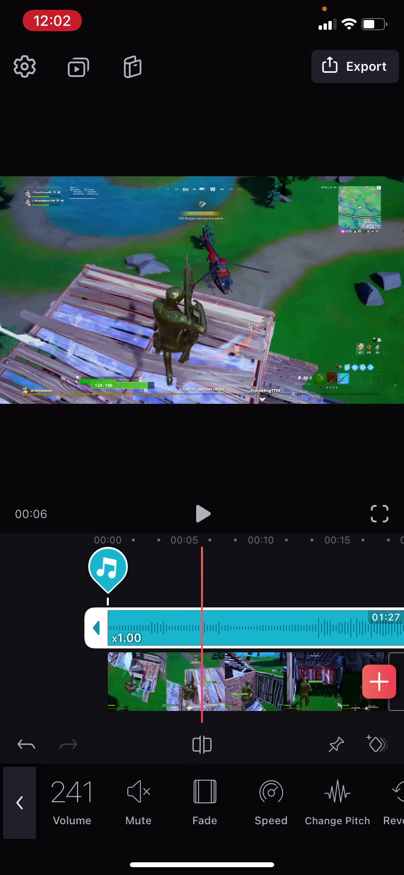
pyautogui.click(204, 800)
pyautogui.click(169, 801)
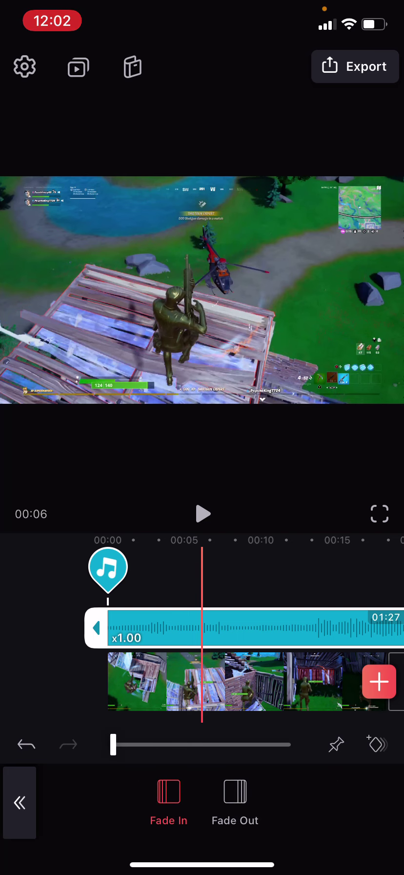
pyautogui.moveTo(114, 744); pyautogui.dragTo(129, 744)
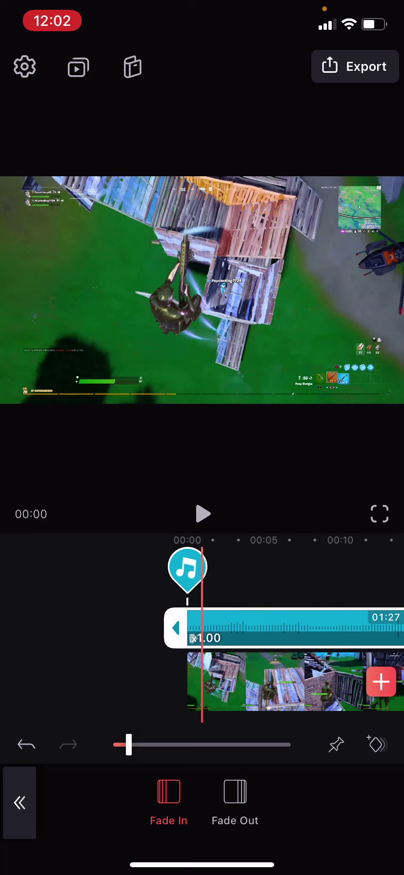
pyautogui.click(19, 802)
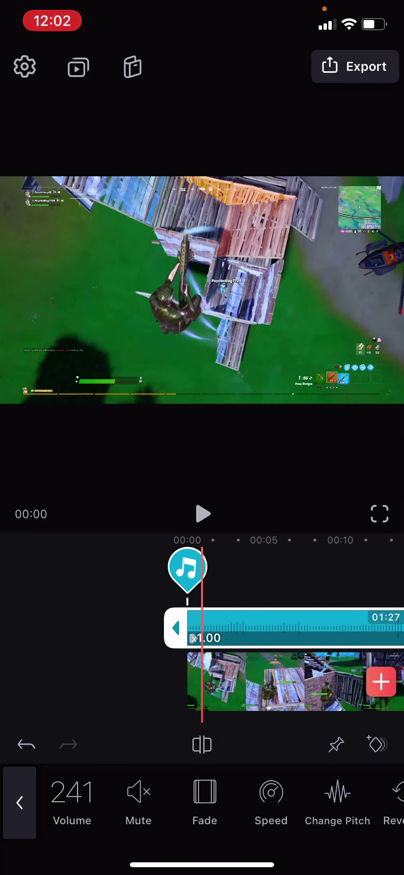
# Step: Lower the music track's volume from 241 to 42
pyautogui.click(72, 801)
pyautogui.moveTo(233, 744); pyautogui.dragTo(156, 744)
pyautogui.hscroll(5, 202, 635)
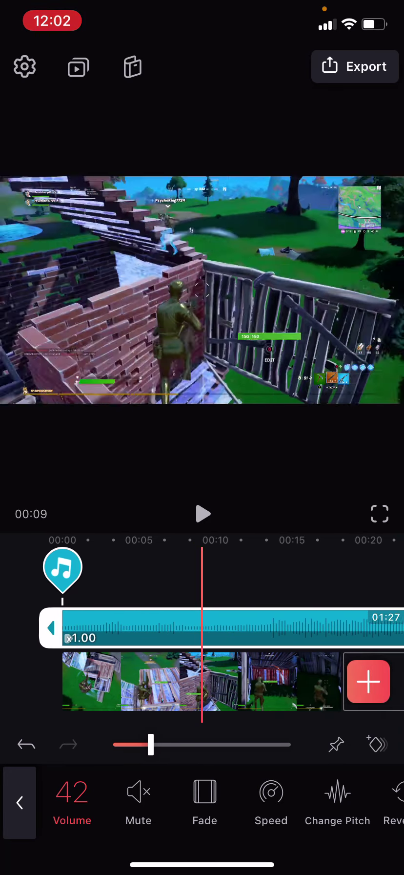
pyautogui.click(19, 802)
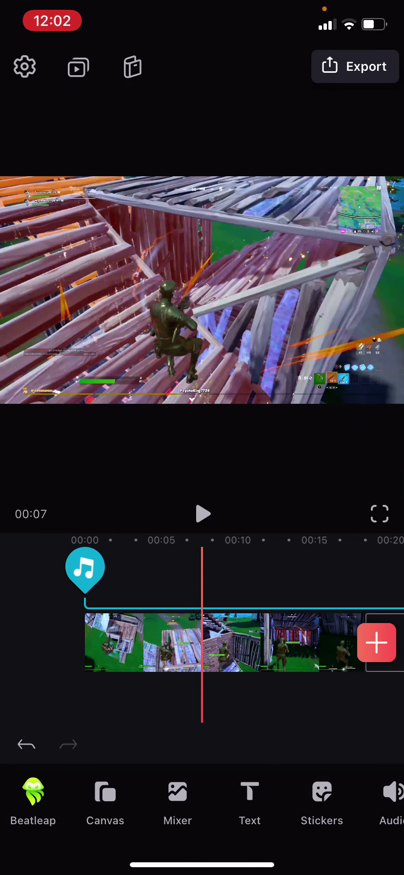
# Step: Select the gameplay clip, then reselect the music track to check it
pyautogui.hscroll(-2, 202, 635)
pyautogui.click(274, 642)
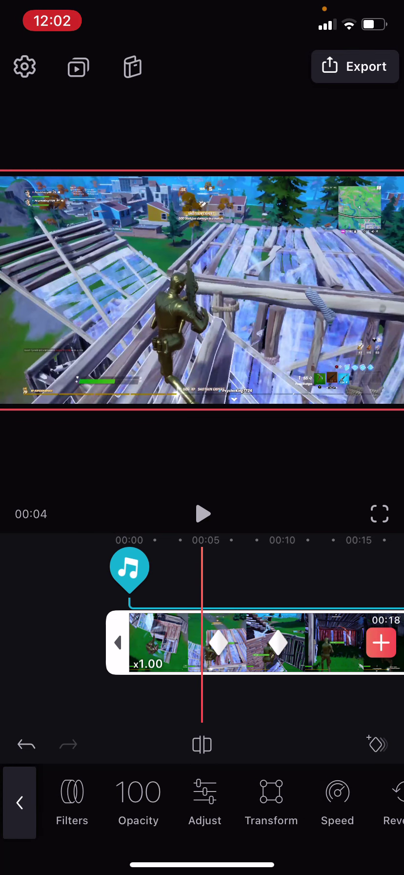
pyautogui.hscroll(1, 202, 642)
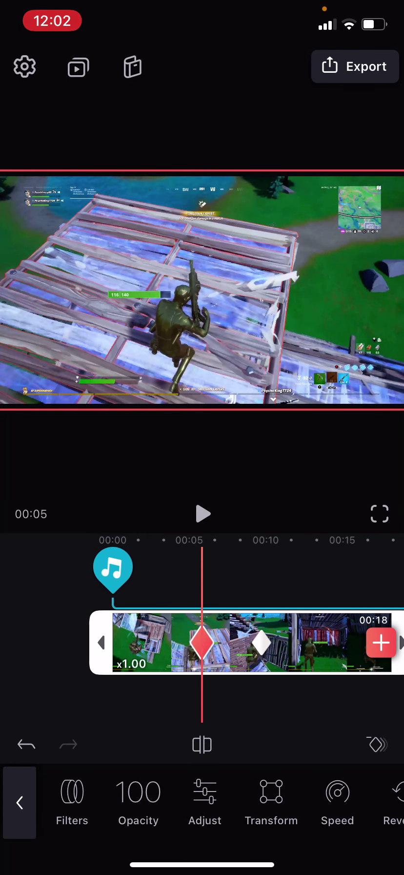
pyautogui.click(20, 802)
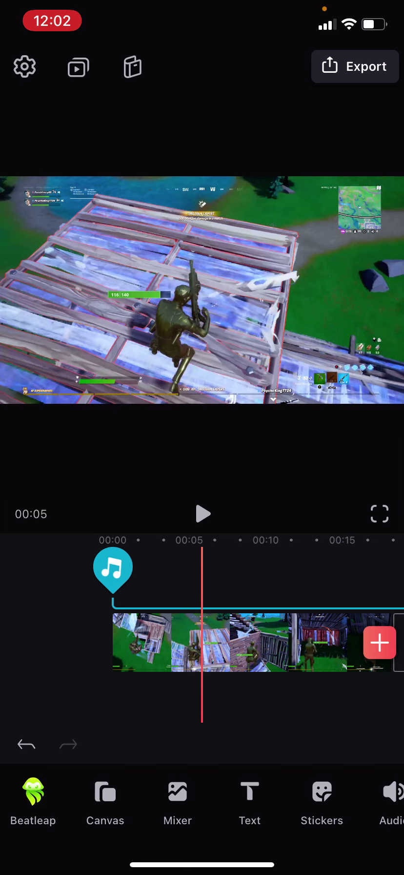
pyautogui.click(112, 567)
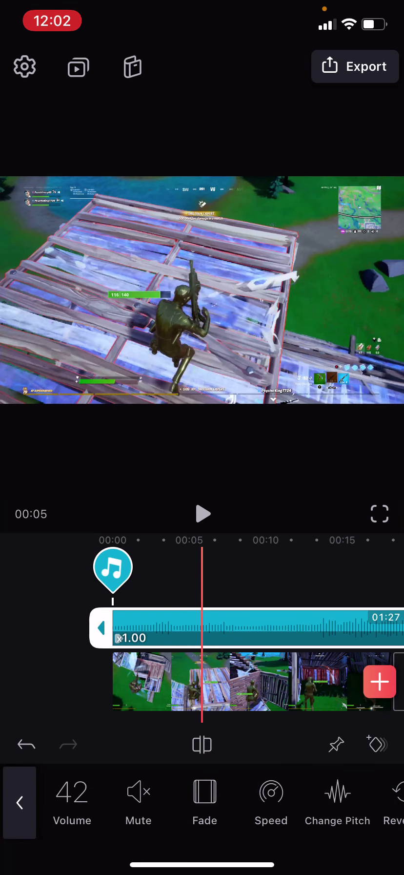
# Step: Split the gameplay clip at the playhead, about eight seconds in
pyautogui.click(19, 802)
pyautogui.moveTo(293, 644); pyautogui.dragTo(244, 644)
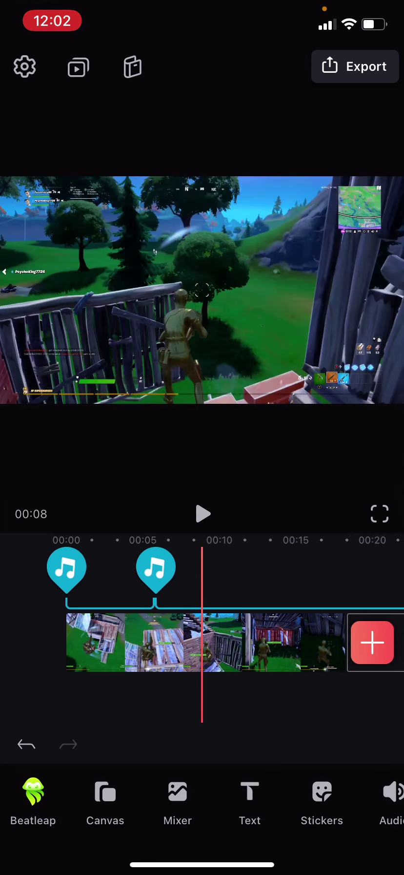
pyautogui.click(274, 645)
pyautogui.moveTo(274, 644); pyautogui.dragTo(260, 644)
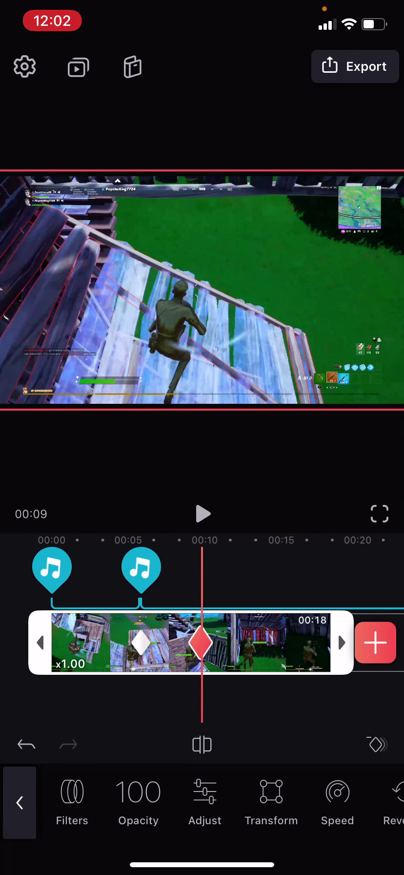
pyautogui.click(202, 745)
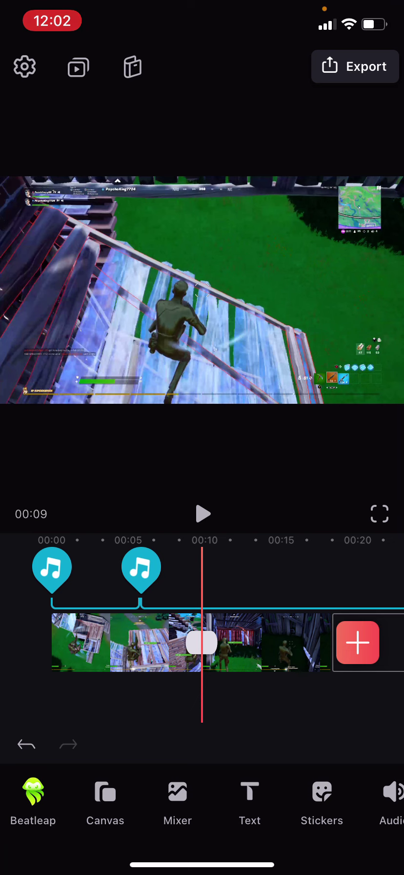
# Step: Select the music track and look at the transition options at the new cut
pyautogui.click(269, 608)
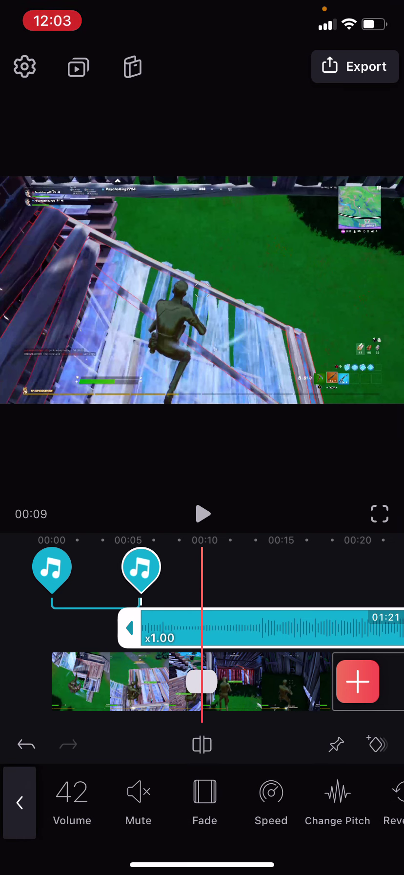
pyautogui.click(202, 682)
pyautogui.click(202, 643)
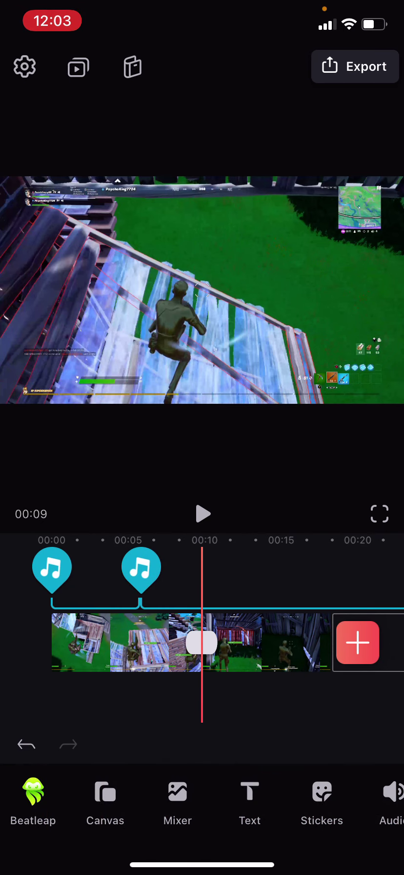
pyautogui.moveTo(293, 796); pyautogui.dragTo(181, 796)
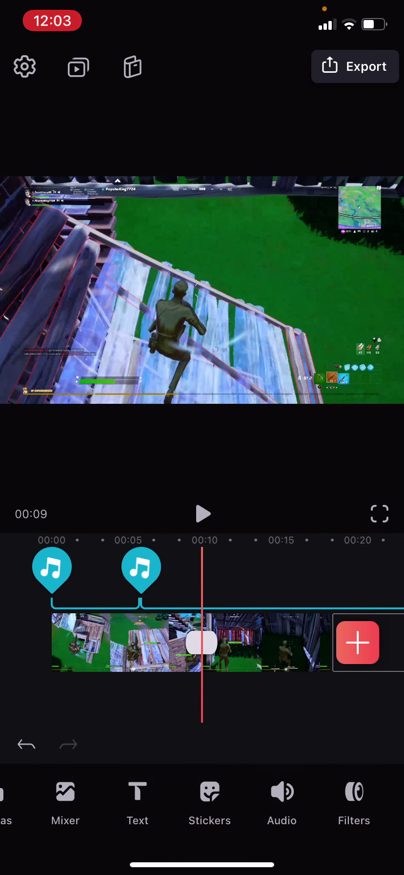
# Step: Split the music track at the playhead, creating a short middle music section
pyautogui.click(141, 566)
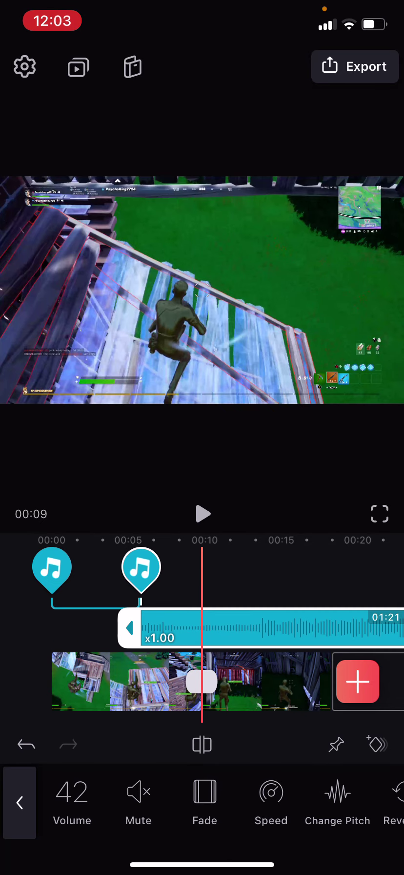
pyautogui.click(336, 744)
pyautogui.moveTo(244, 642)
pyautogui.mouseDown()
pyautogui.moveTo(198, 642)
pyautogui.moveTo(276, 643)
pyautogui.mouseUp()
pyautogui.click(171, 566)
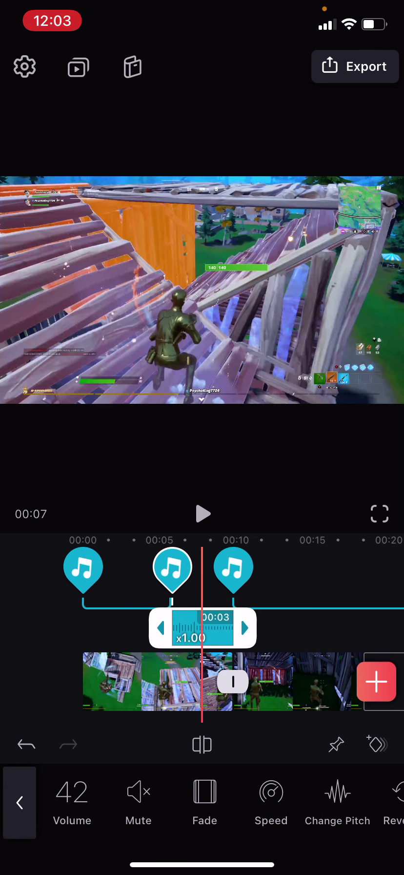
pyautogui.moveTo(219, 683); pyautogui.dragTo(248, 684)
pyautogui.click(147, 683)
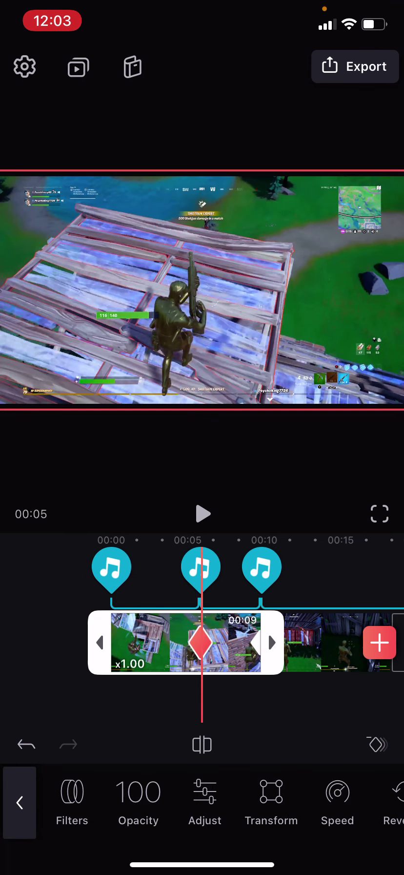
# Step: Check the transition at the clip boundary and preview the montage from near the start
pyautogui.click(19, 802)
pyautogui.click(261, 643)
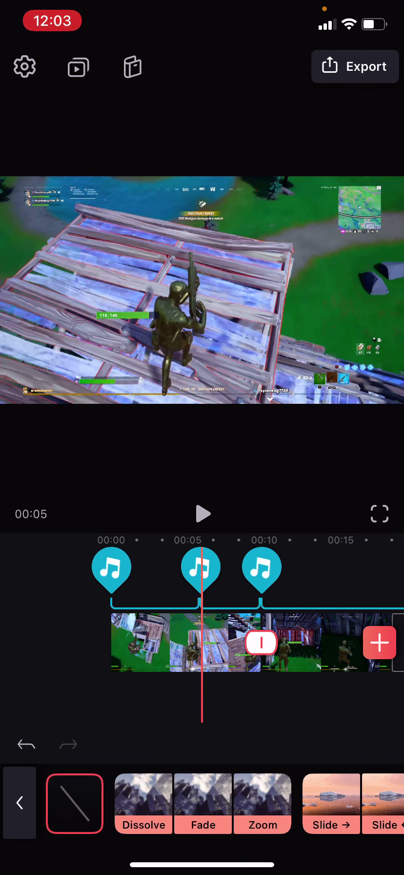
pyautogui.click(318, 643)
pyautogui.moveTo(171, 642); pyautogui.dragTo(207, 642)
pyautogui.click(204, 513)
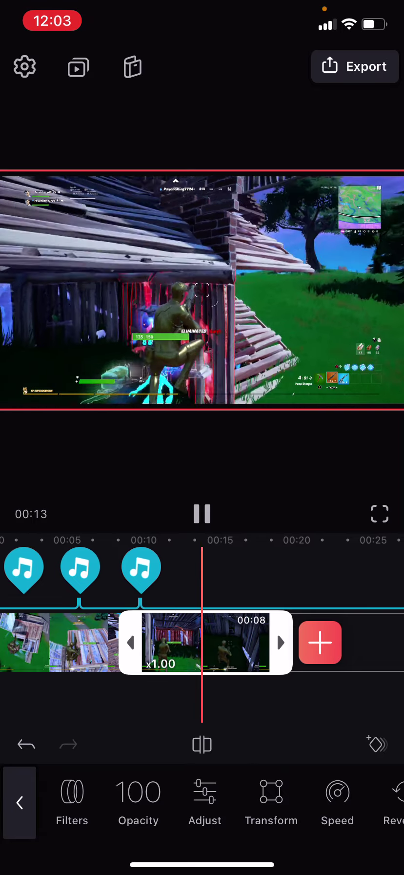
pyautogui.moveTo(146, 639); pyautogui.dragTo(239, 639)
# Step: Split the first gameplay clip at the music marker near 00:05 and play it back
pyautogui.click(171, 567)
pyautogui.click(146, 655)
pyautogui.moveTo(205, 649); pyautogui.dragTo(231, 650)
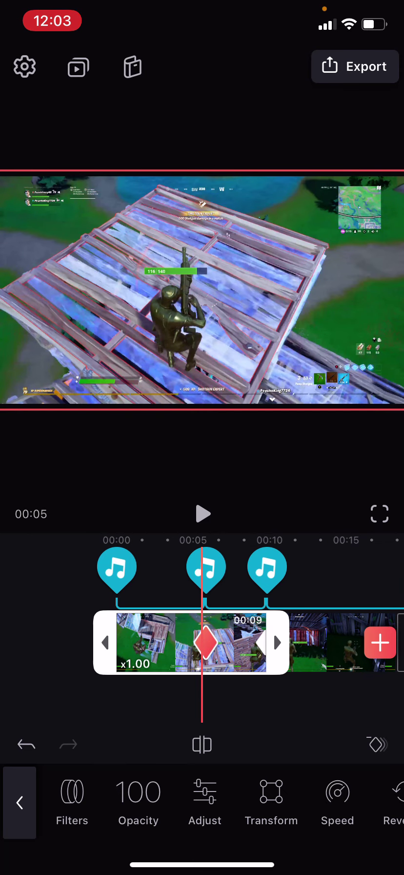
pyautogui.moveTo(202, 642); pyautogui.dragTo(199, 643)
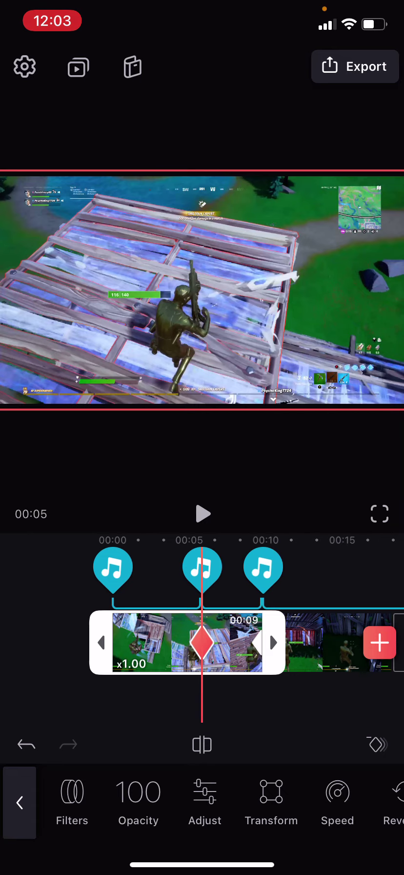
pyautogui.click(20, 802)
pyautogui.moveTo(225, 642)
pyautogui.mouseDown()
pyautogui.moveTo(203, 642)
pyautogui.moveTo(227, 643)
pyautogui.mouseUp()
pyautogui.click(203, 513)
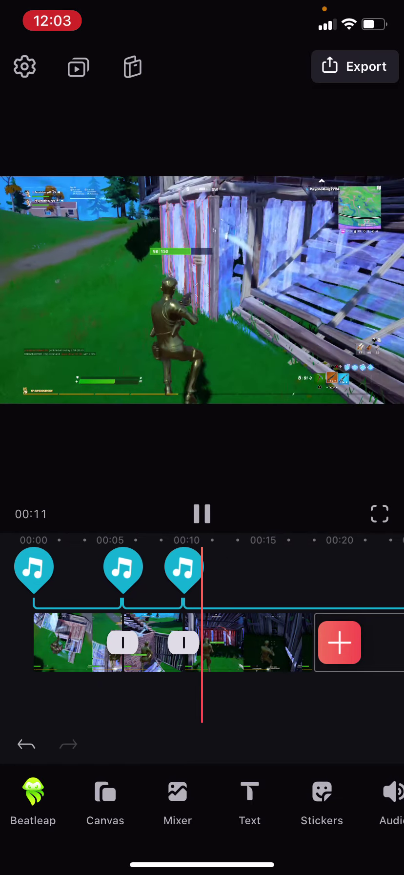
# Step: Select the short middle clip and its three-second audio section
pyautogui.moveTo(195, 643); pyautogui.dragTo(240, 643)
pyautogui.click(197, 643)
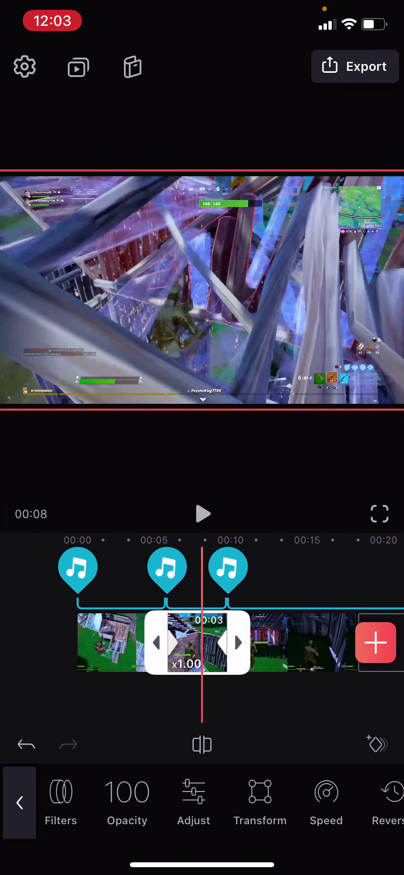
pyautogui.moveTo(317, 796); pyautogui.dragTo(32, 796)
pyautogui.click(251, 801)
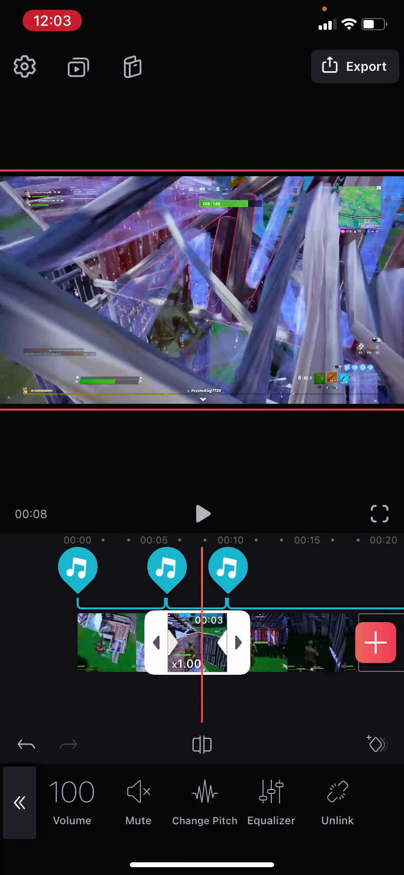
pyautogui.click(337, 796)
# Step: Apply the Treble - equalizer preset to the three-second audio section
pyautogui.moveTo(195, 683); pyautogui.dragTo(234, 683)
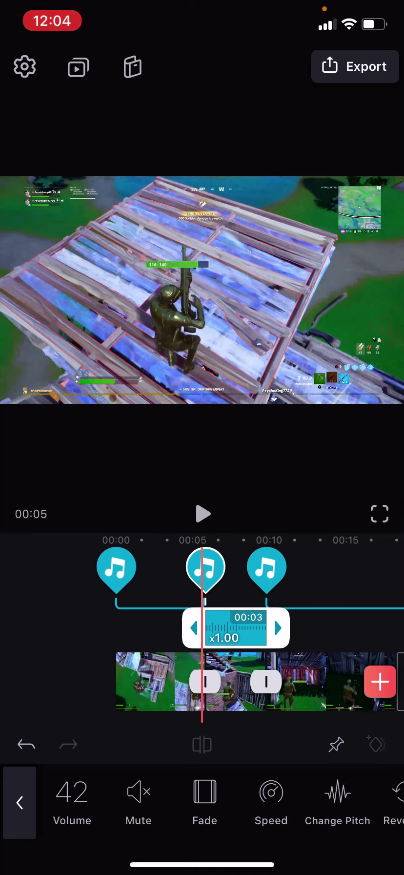
pyautogui.moveTo(293, 796); pyautogui.dragTo(195, 795)
pyautogui.click(364, 796)
pyautogui.moveTo(293, 800); pyautogui.dragTo(161, 800)
pyautogui.click(370, 801)
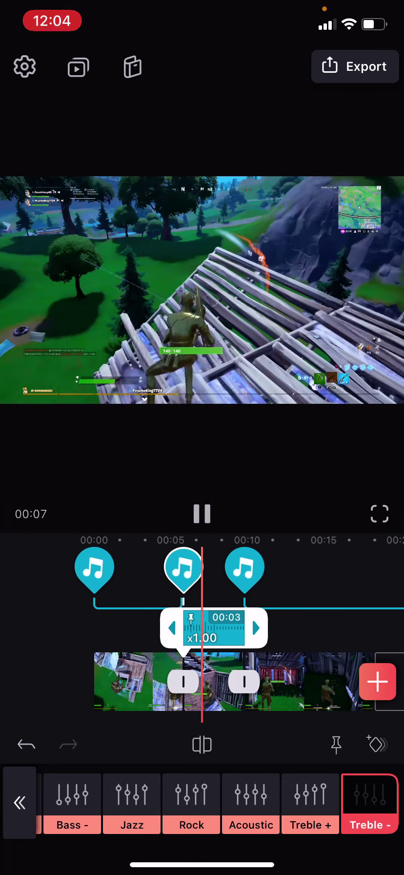
pyautogui.click(19, 802)
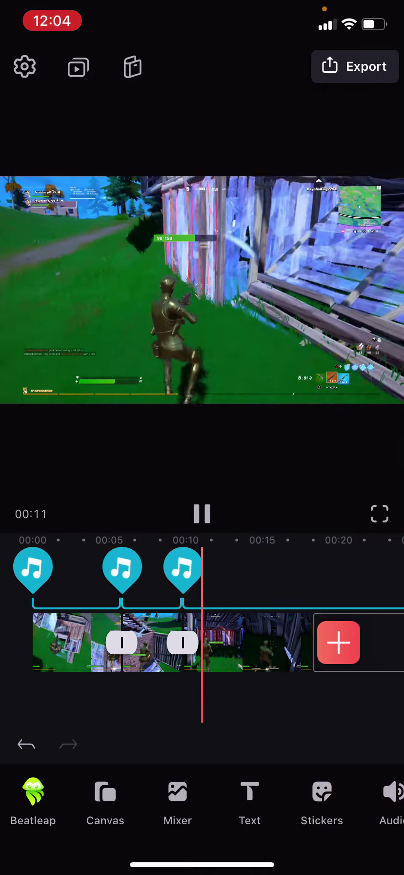
# Step: Play back the middle section to hear the equalizer, then park the playhead at 00:06
pyautogui.moveTo(146, 640); pyautogui.dragTo(254, 640)
pyautogui.click(203, 514)
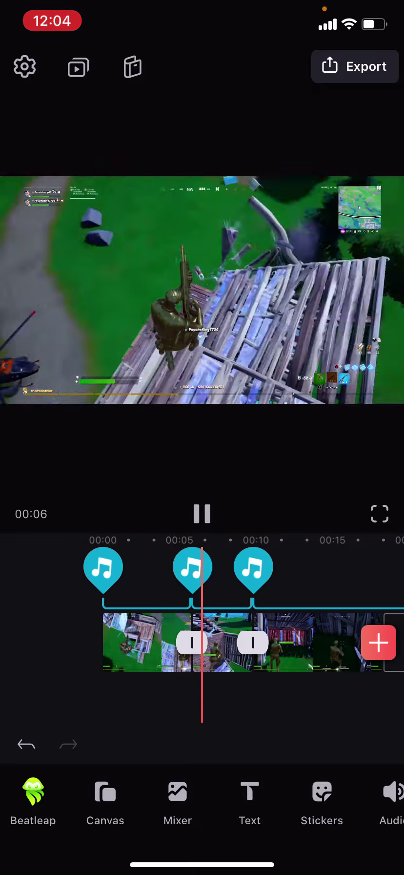
pyautogui.moveTo(244, 640)
pyautogui.mouseDown()
pyautogui.moveTo(166, 639)
pyautogui.moveTo(259, 639)
pyautogui.mouseUp()
pyautogui.moveTo(195, 640)
pyautogui.mouseDown()
pyautogui.moveTo(215, 640)
pyautogui.moveTo(119, 640)
pyautogui.mouseUp()
pyautogui.moveTo(147, 640); pyautogui.dragTo(230, 639)
# Step: Lower the middle clip's opacity to 53
pyautogui.click(225, 642)
pyautogui.moveTo(274, 796); pyautogui.dragTo(206, 795)
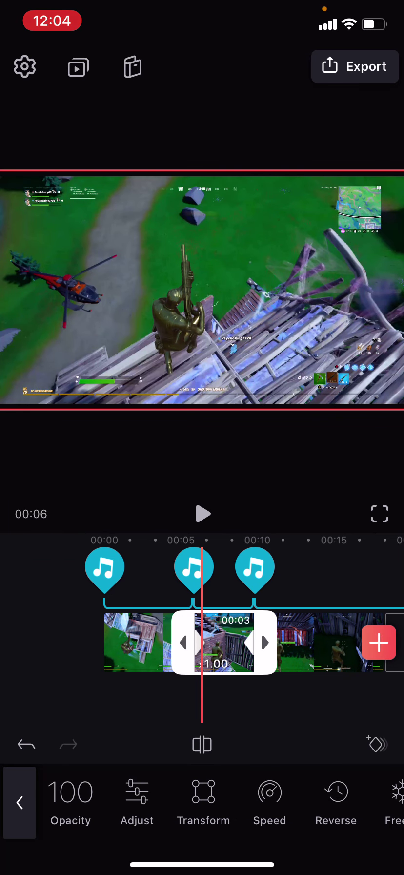
pyautogui.click(71, 801)
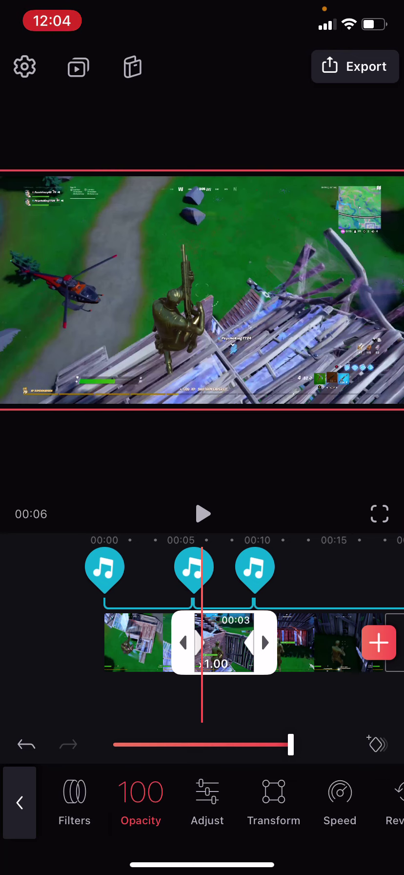
pyautogui.moveTo(291, 745); pyautogui.dragTo(196, 745)
# Step: Reduce the clip's saturation, set tint to -55, and exit to the home screen
pyautogui.click(205, 801)
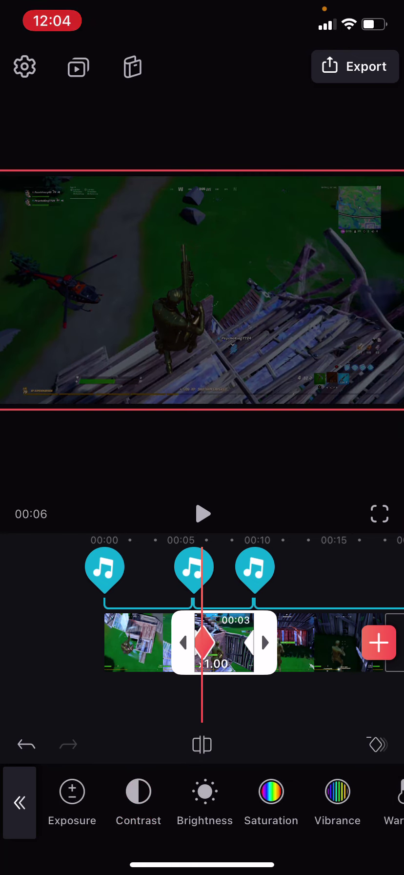
pyautogui.click(271, 800)
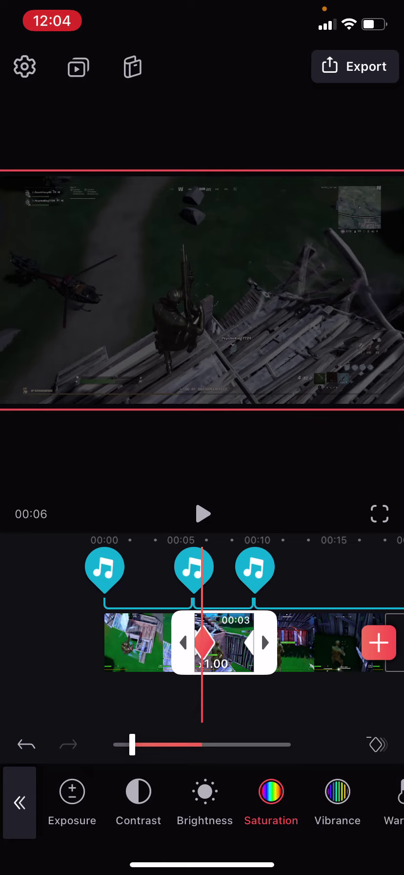
pyautogui.moveTo(271, 791); pyautogui.dragTo(106, 791)
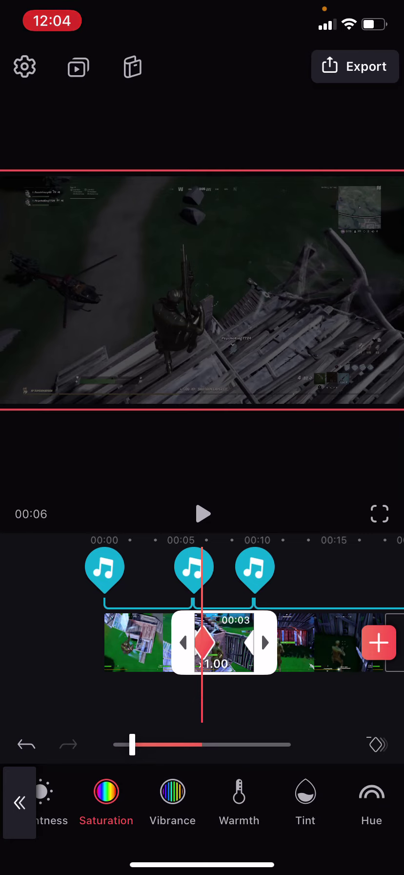
pyautogui.click(305, 798)
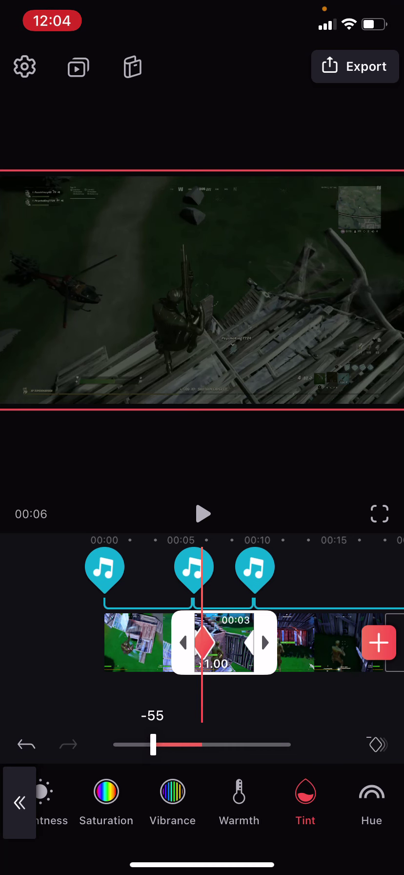
pyautogui.moveTo(202, 864); pyautogui.dragTo(202, 585)
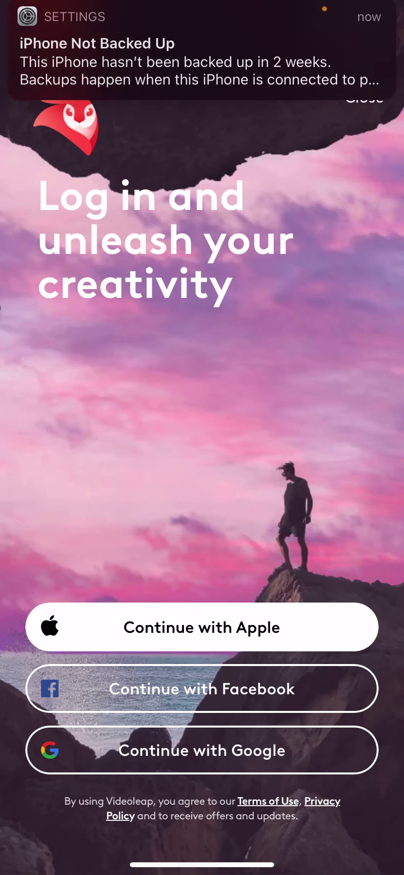
# Step: Close the login screen, import sheet and Pro offer, then scroll the bottom toolbar
pyautogui.click(364, 98)
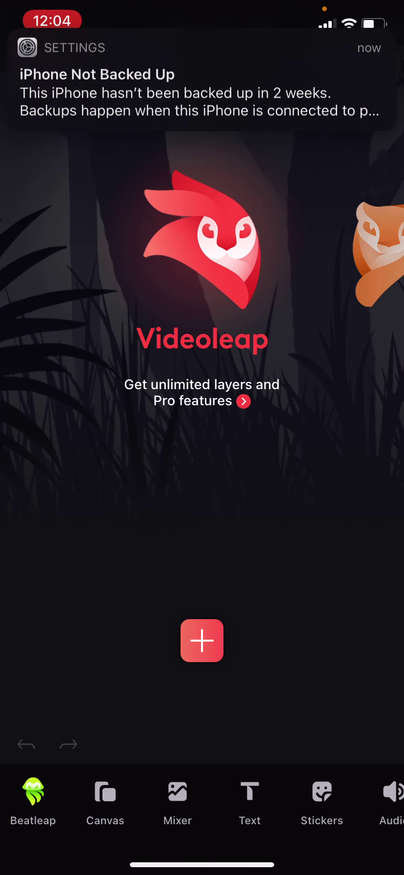
pyautogui.click(202, 638)
pyautogui.click(22, 76)
pyautogui.click(243, 402)
pyautogui.click(26, 70)
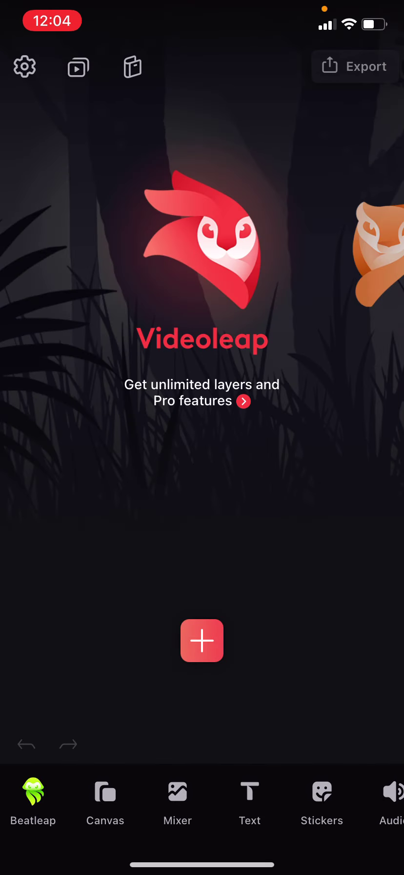
pyautogui.moveTo(341, 791); pyautogui.dragTo(73, 791)
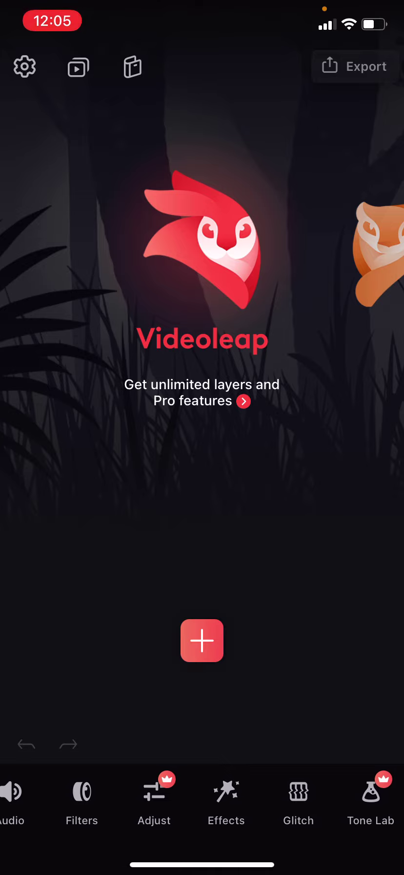